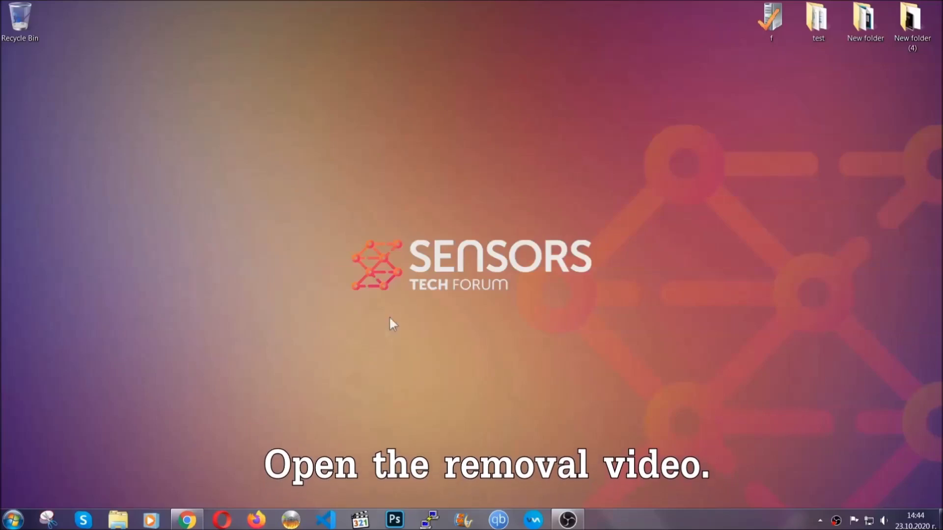
Follow the video's SensorsTechForum description link, download SpyHunter-Installer.exe and launch it.
click(187, 520)
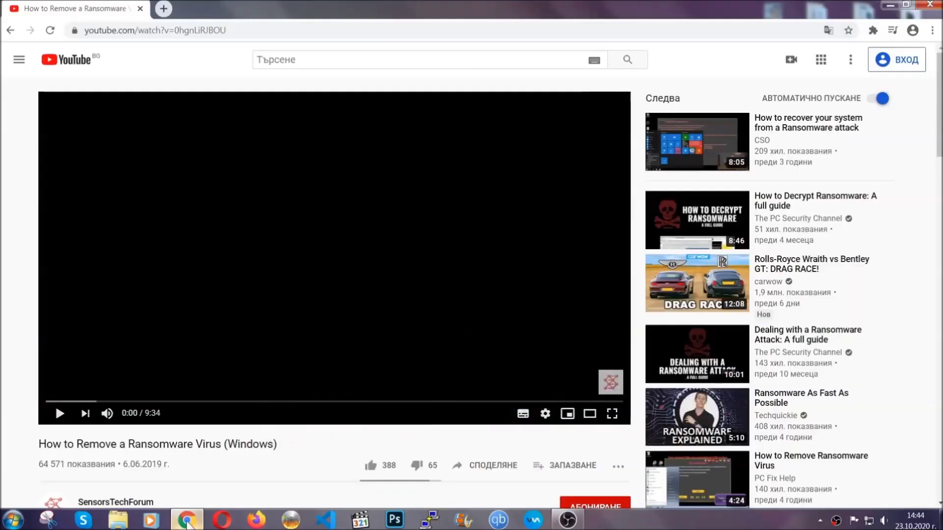
scroll(170, 401, down, 3)
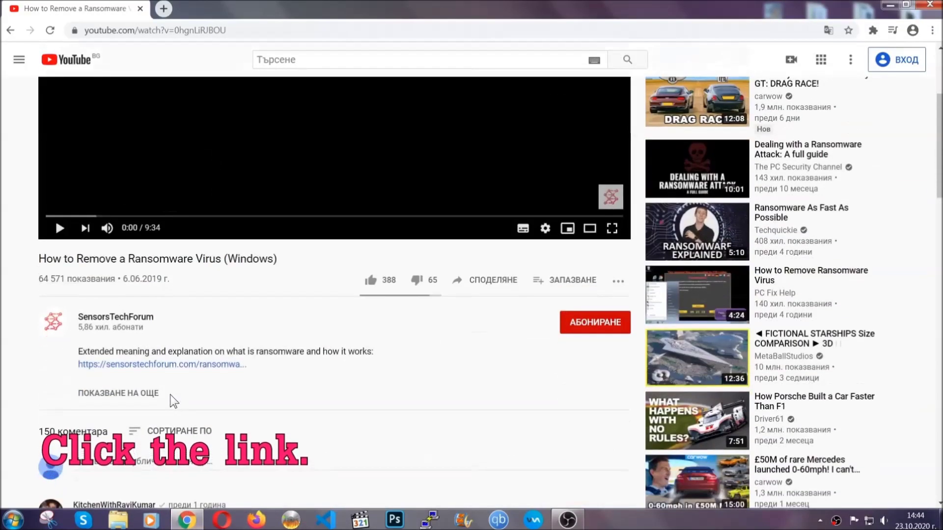
click(132, 365)
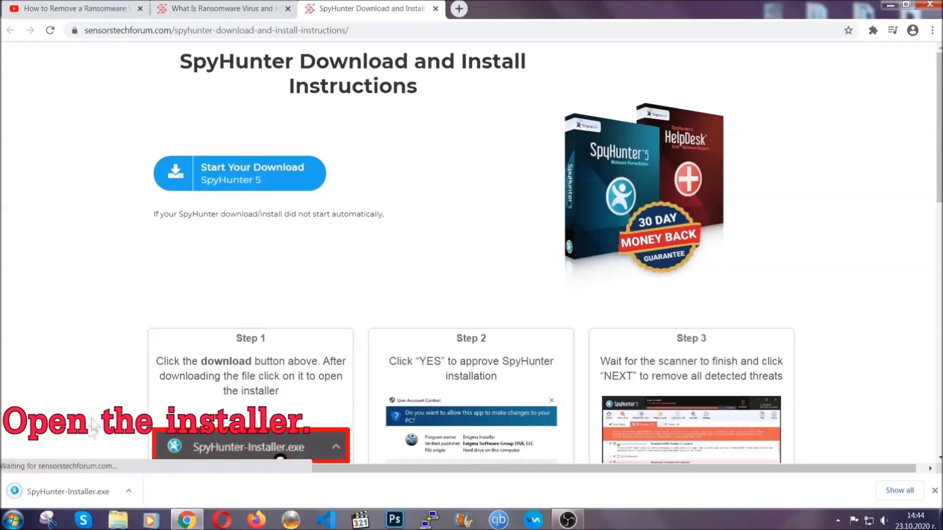
click(67, 490)
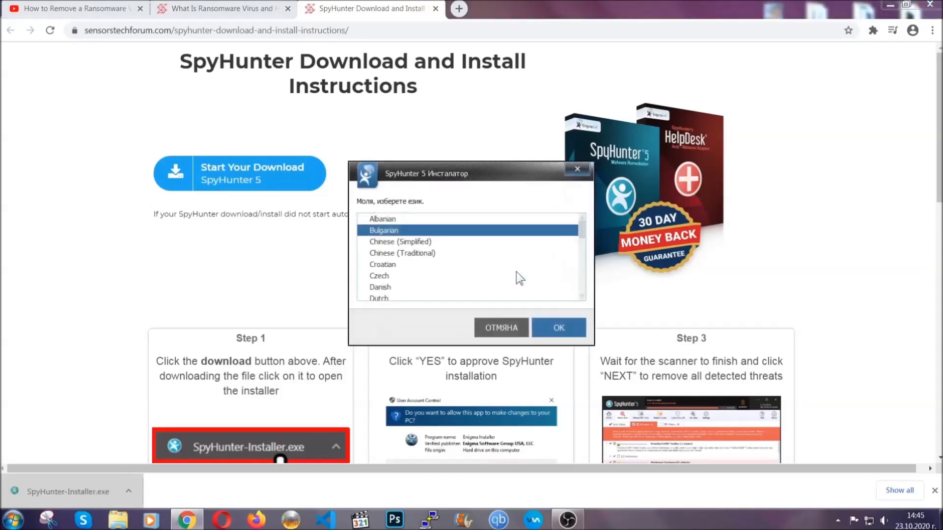
scroll(490, 273, down, 1)
scroll(464, 271, down, 1)
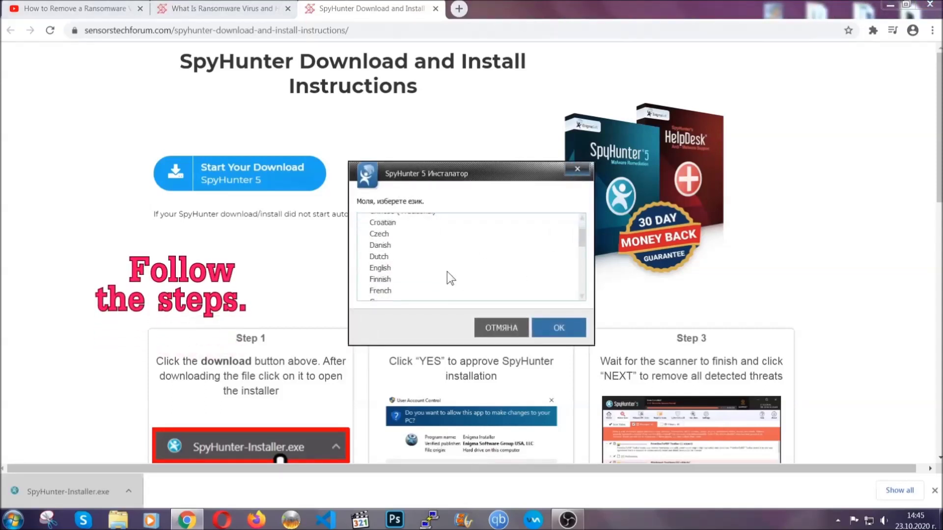
Install SpyHunter 5 in English, accepting the EULA, and finish setup so the scan starts.
click(444, 269)
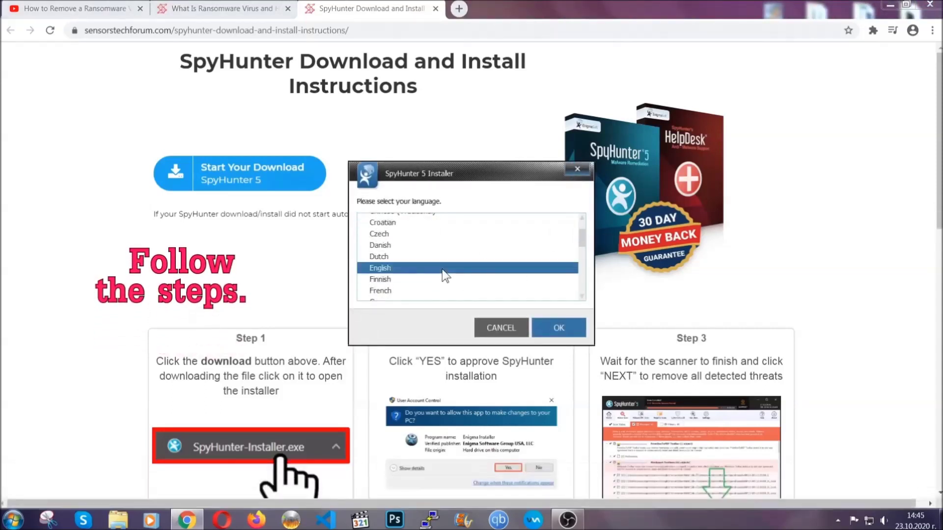
click(552, 327)
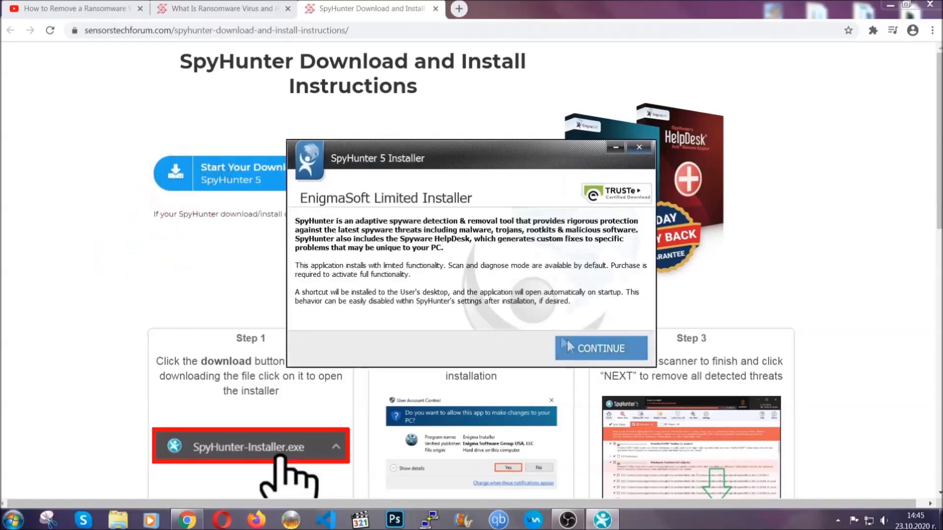
click(567, 345)
click(540, 318)
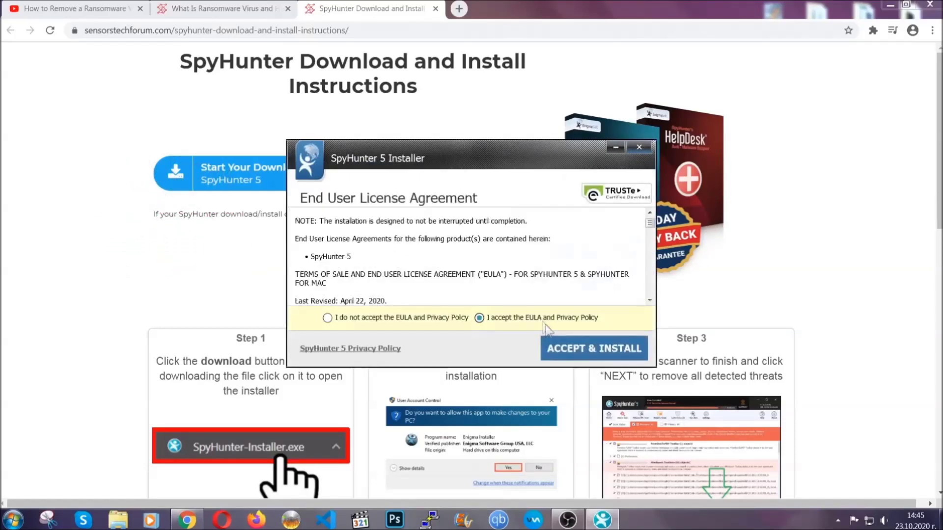
click(563, 348)
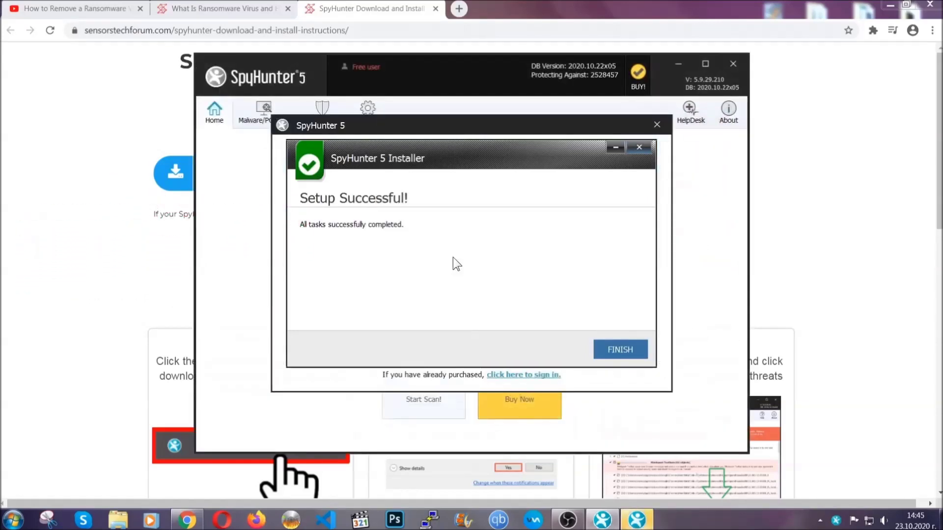
click(603, 351)
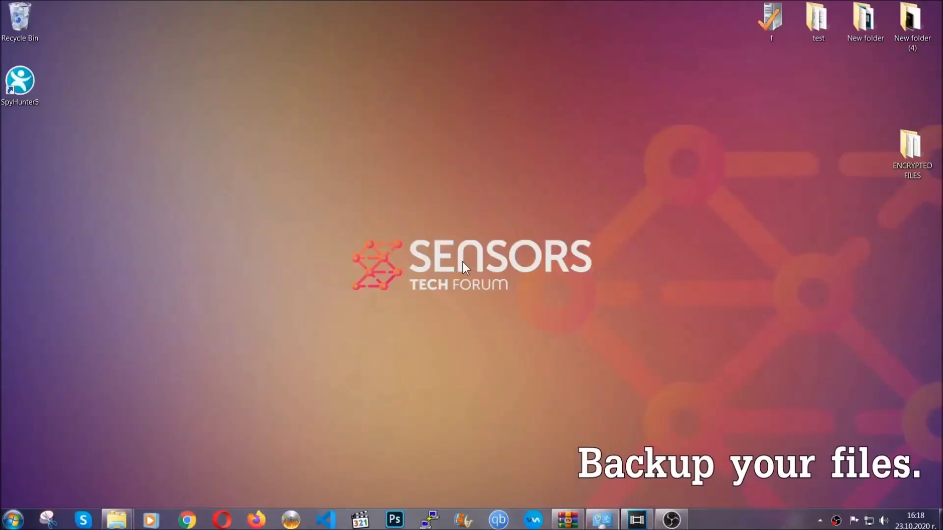
Open the ENCRYPTED FILES folder on the desktop showing the six .efji files.
double_click(905, 151)
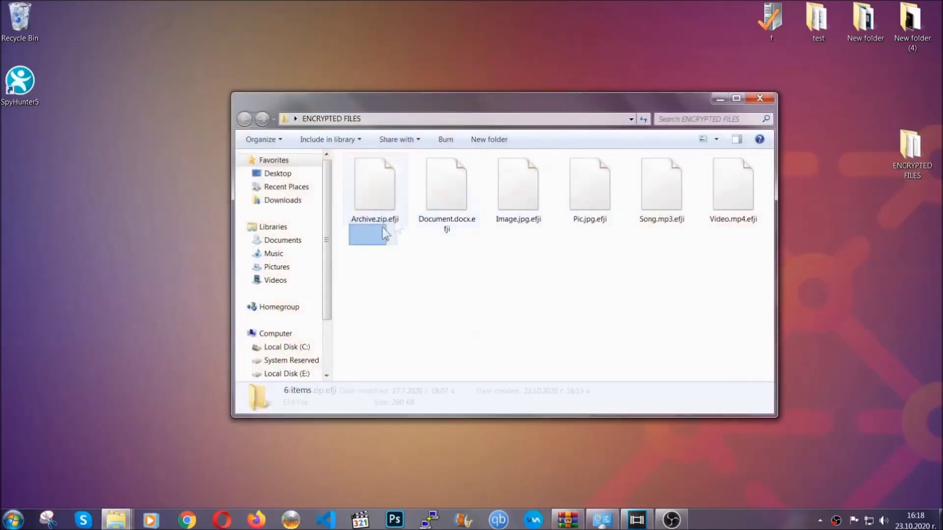
Select and copy all six encrypted .efji files in ENCRYPTED FILES.
drag(383, 233, 737, 175)
right_click(737, 174)
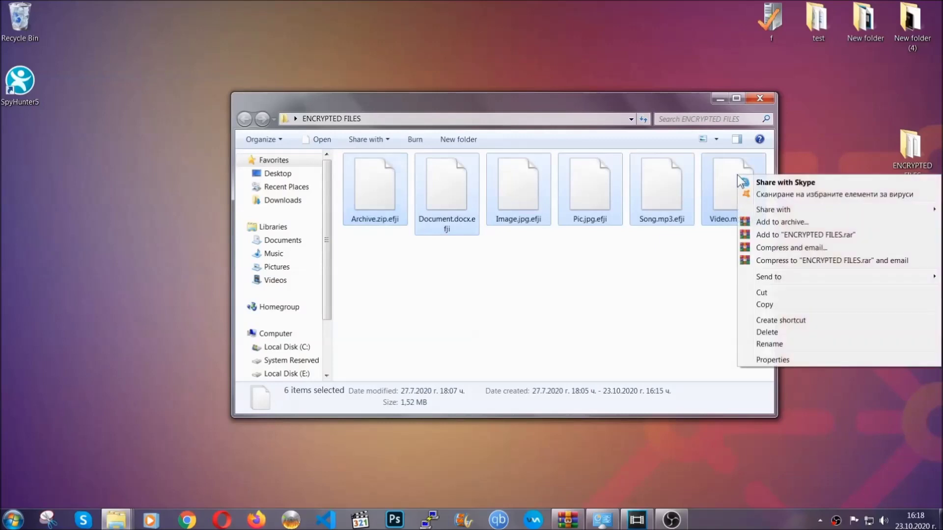
click(763, 307)
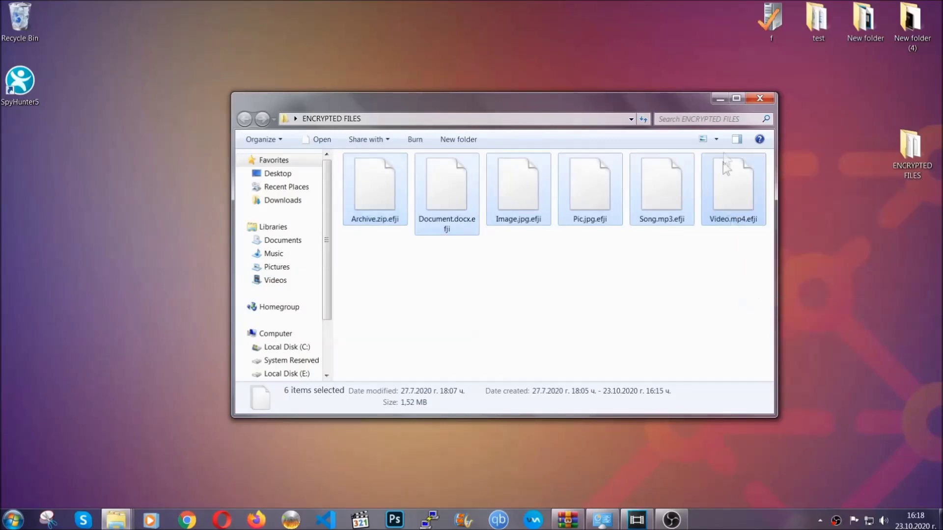
click(719, 98)
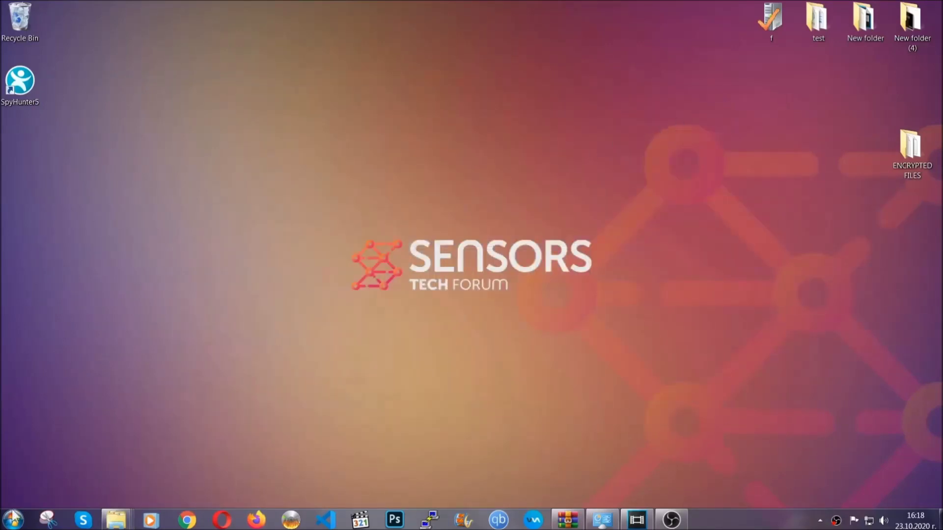
Paste the copied files onto FLASH DRIVE (H:) via Computer and close the window.
click(13, 519)
click(180, 370)
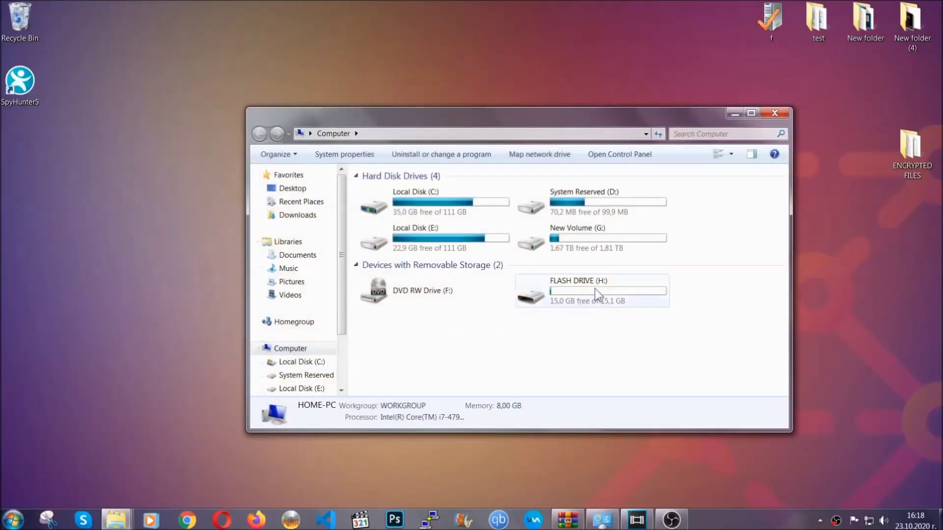
double_click(594, 289)
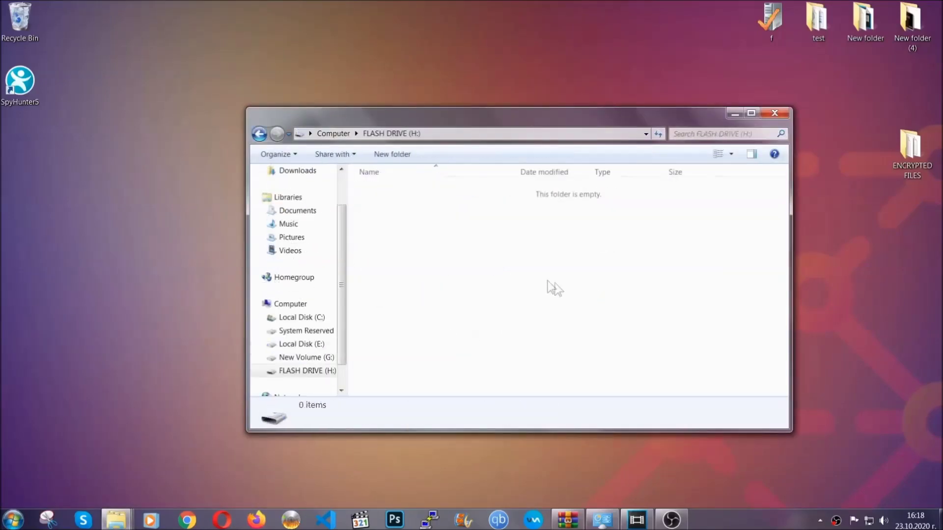
right_click(406, 219)
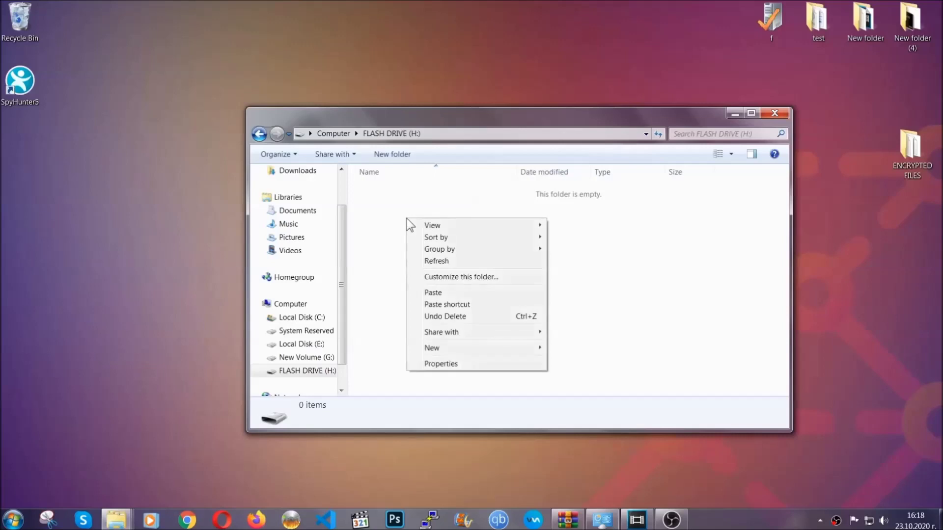
click(429, 293)
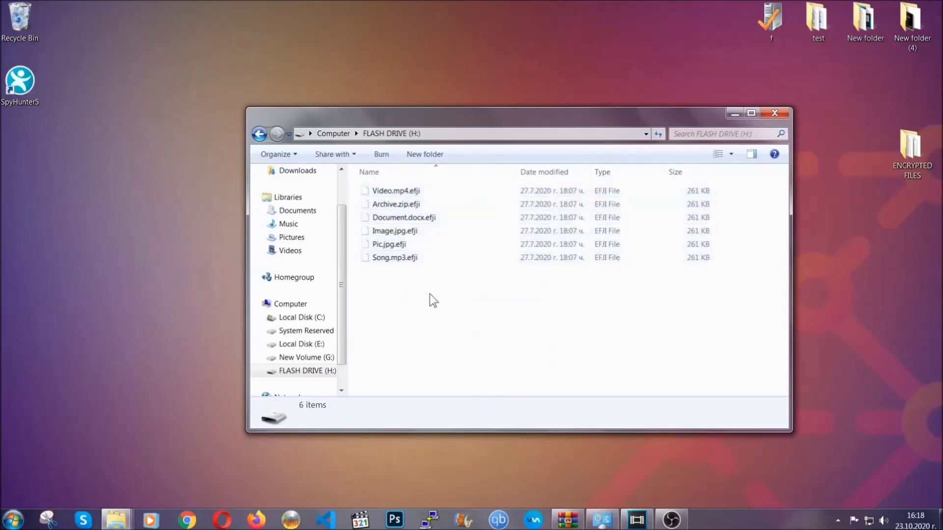
click(776, 114)
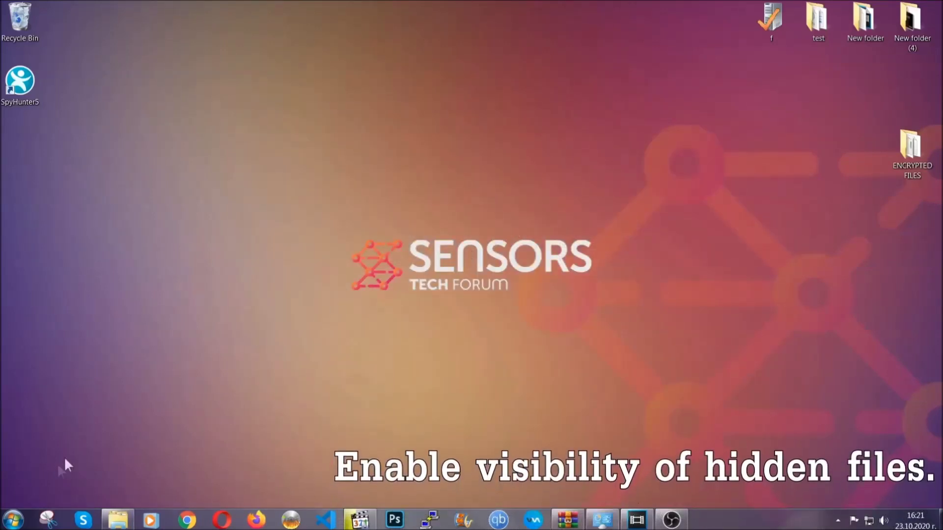
Search the Start menu for the hidden files setting and open Folder Options.
click(13, 520)
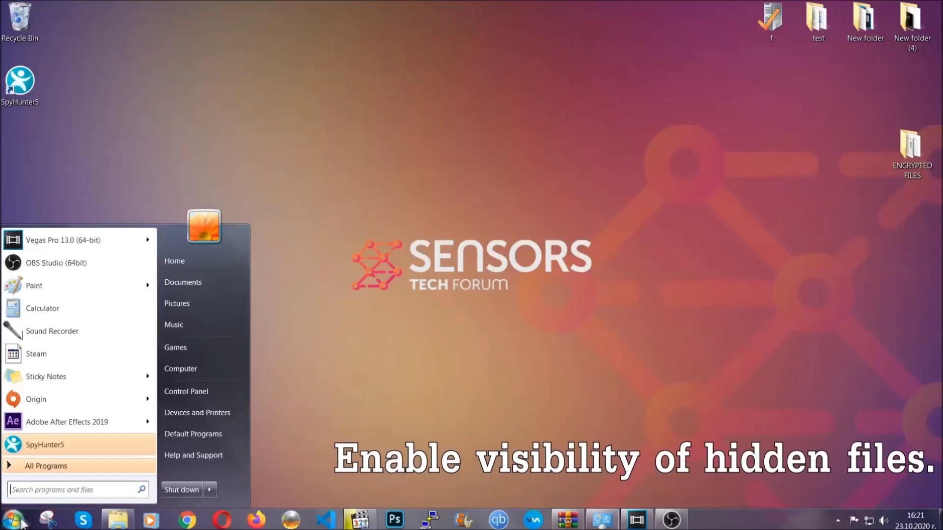
click(41, 486)
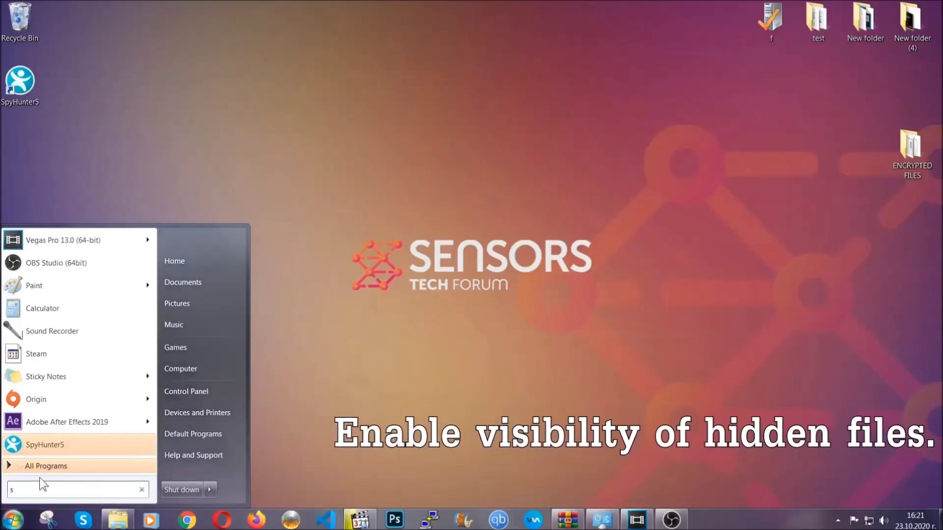
text(showh)
key(BackSpace)
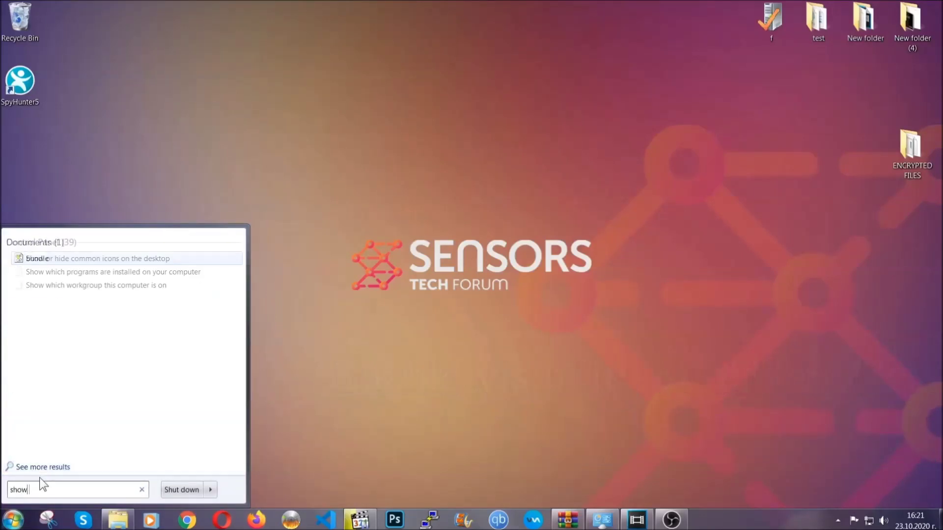
text( hidden files)
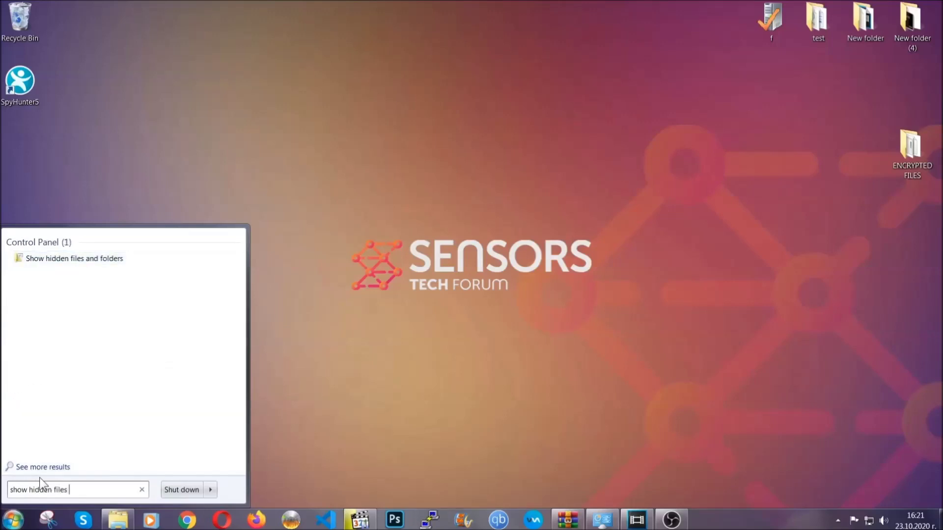
text( and folders)
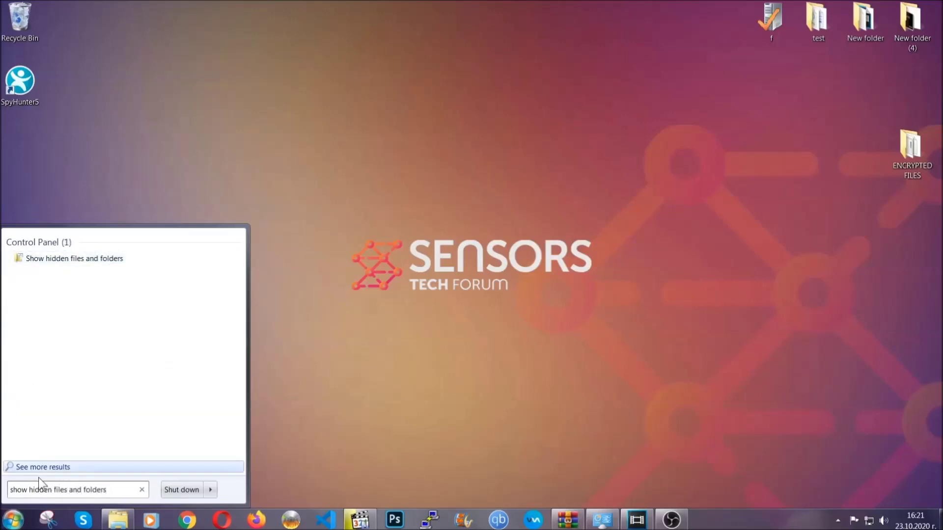
click(110, 262)
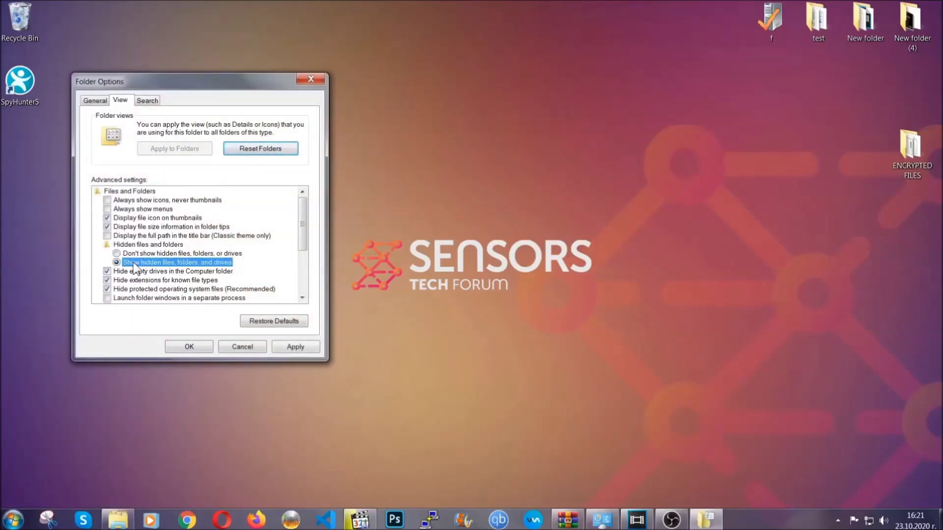
Enable 'Show hidden files, folders, and drives', apply it and close Folder Options.
click(291, 350)
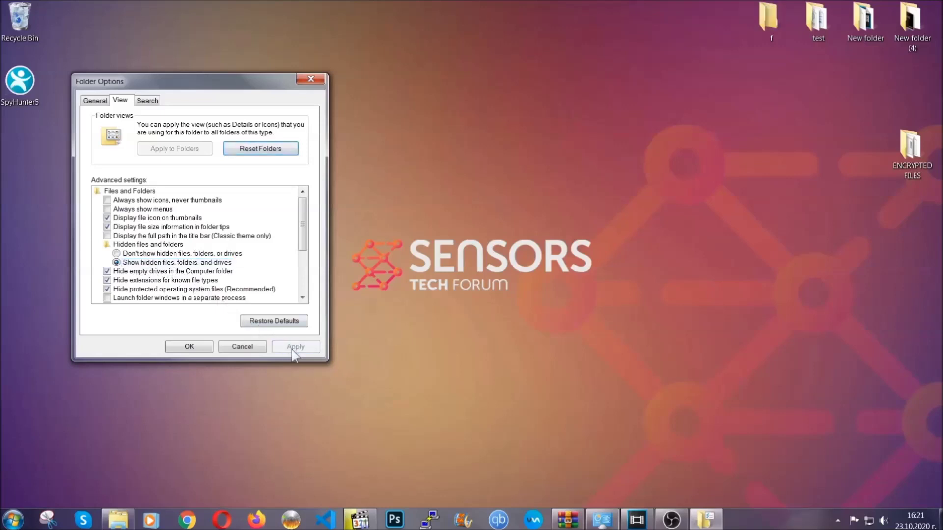
click(187, 348)
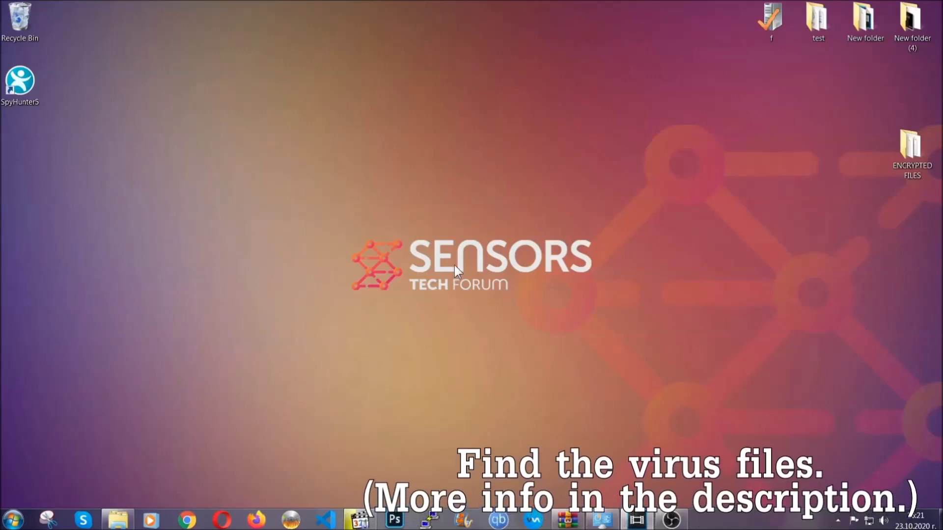
click(13, 520)
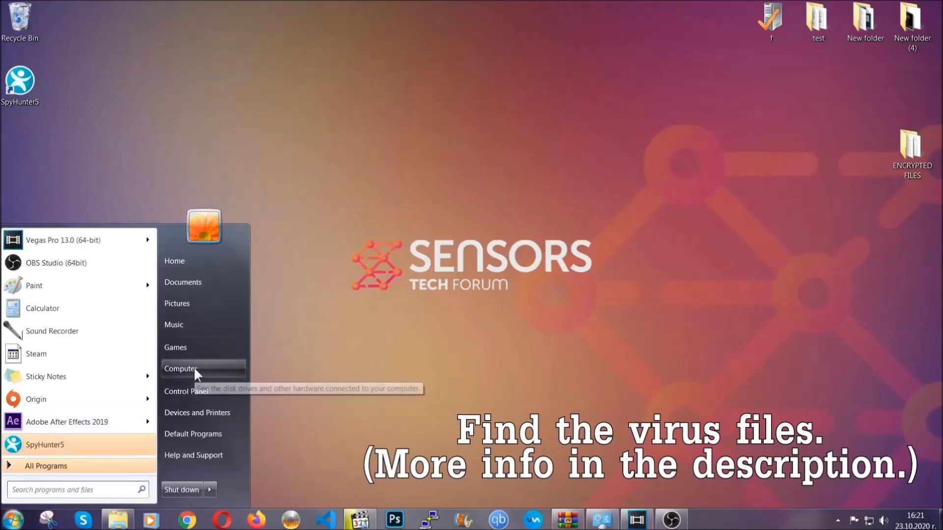
Search Computer for 'fileextension:exe Example Virus Name' and select the found file.
click(193, 367)
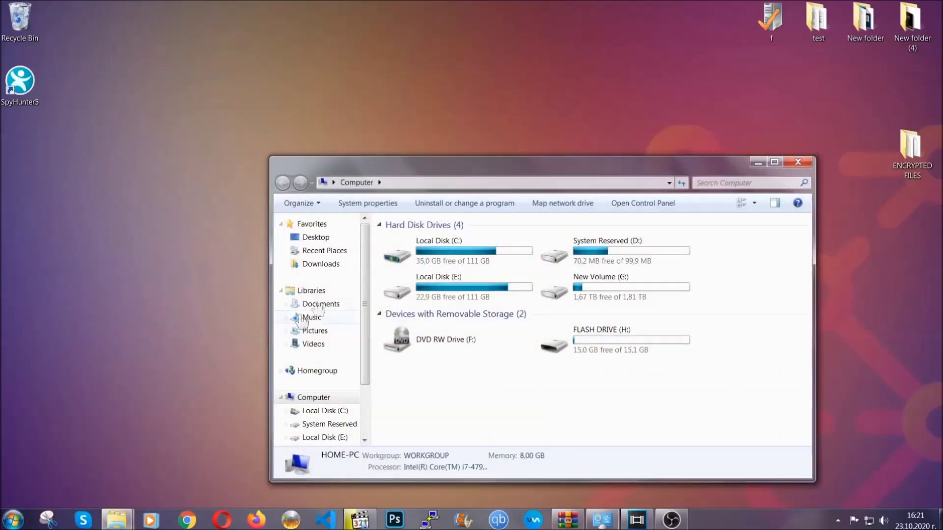
drag(513, 173, 452, 132)
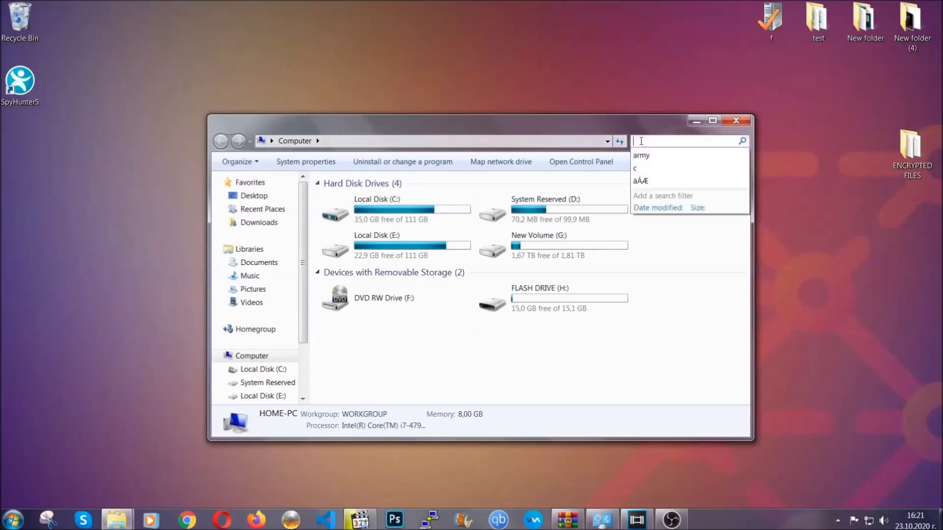
text(file)
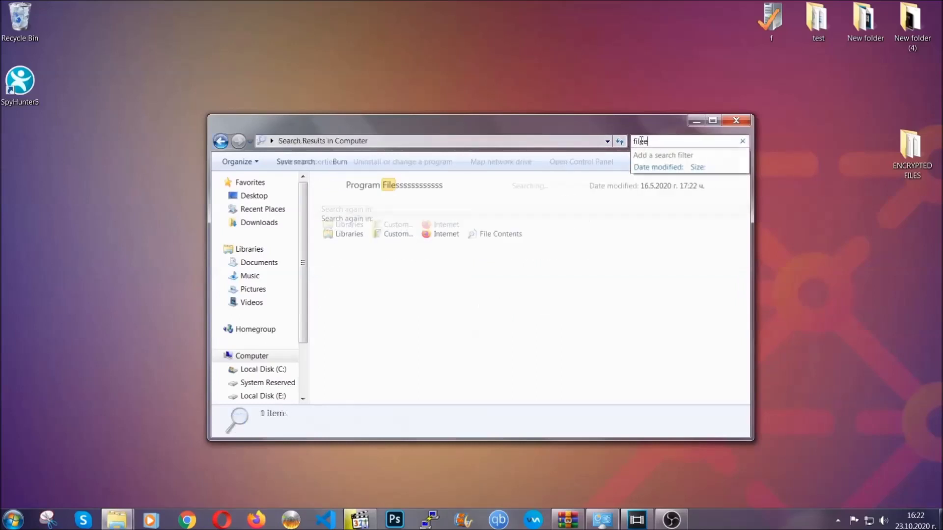
text(extension:exe )
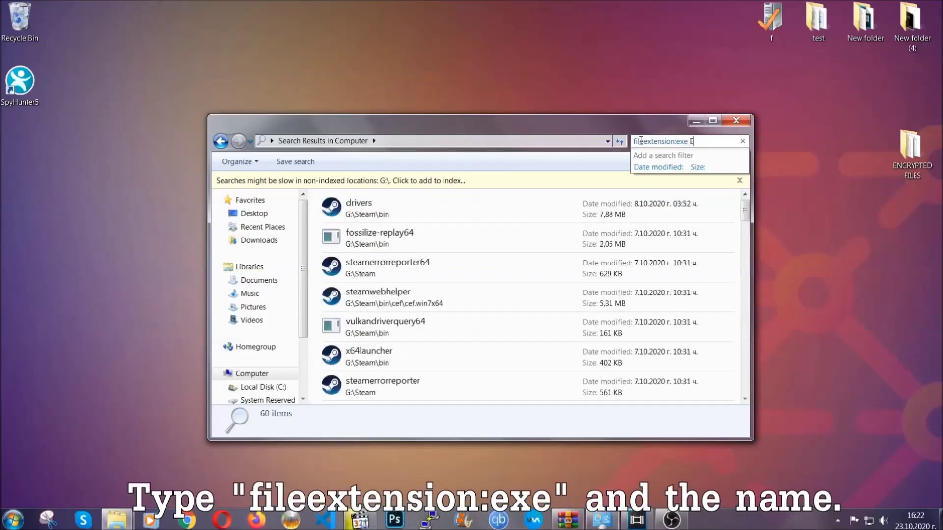
text(Example)
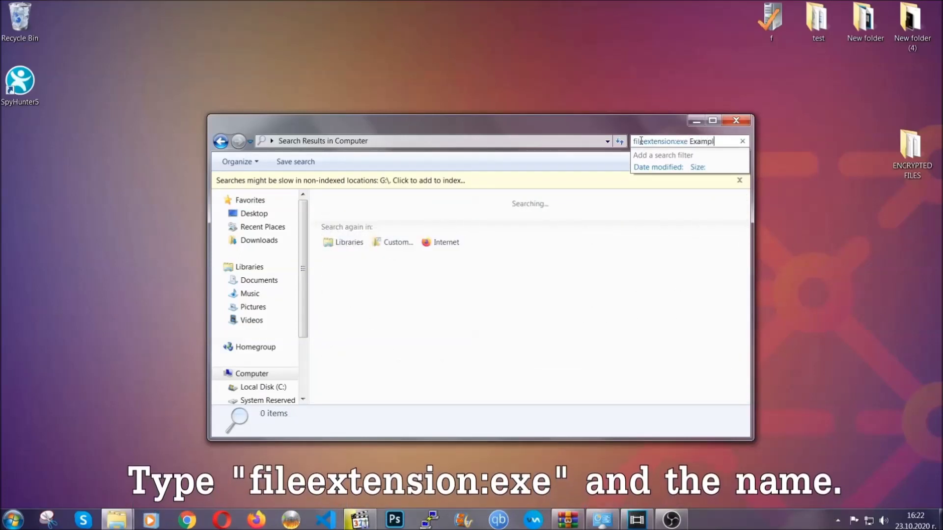
text( Virus Name)
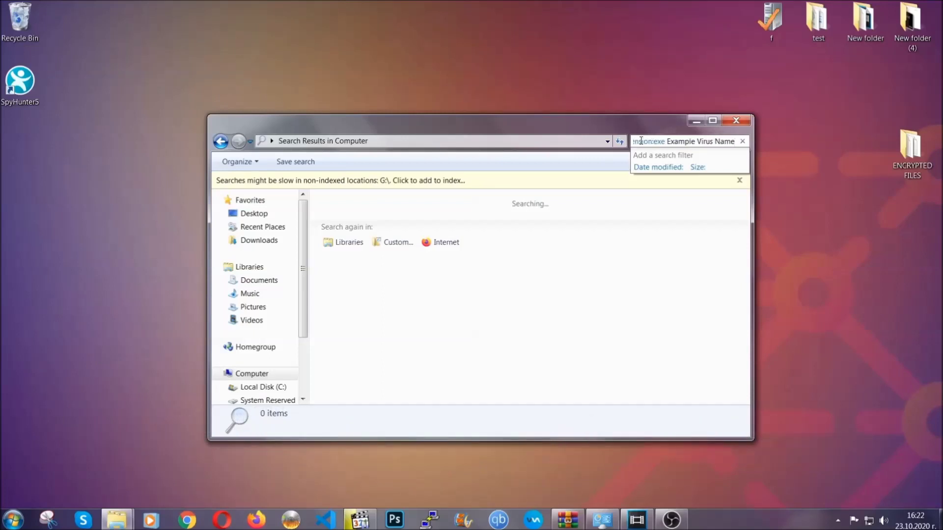
key(Return)
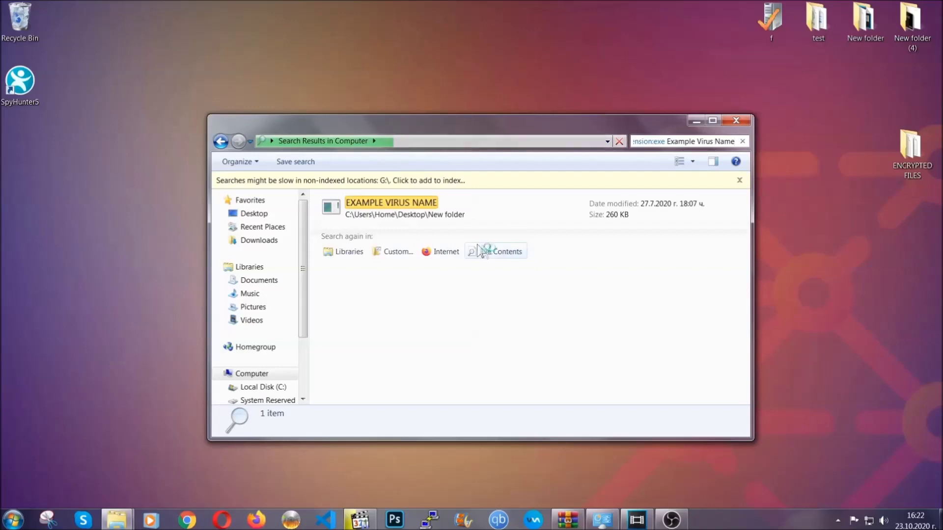
click(413, 204)
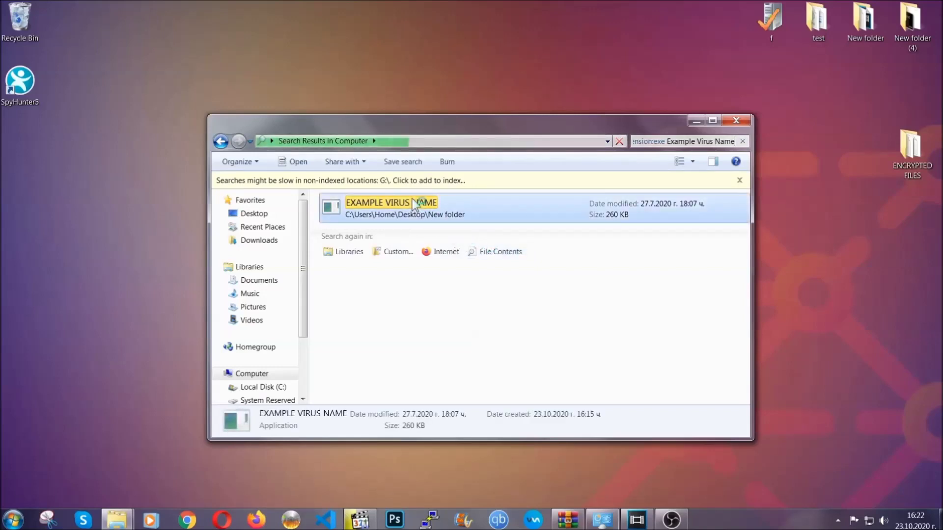
Delete EXAMPLE VIRUS NAME to the Recycle Bin and close the search results.
right_click(415, 204)
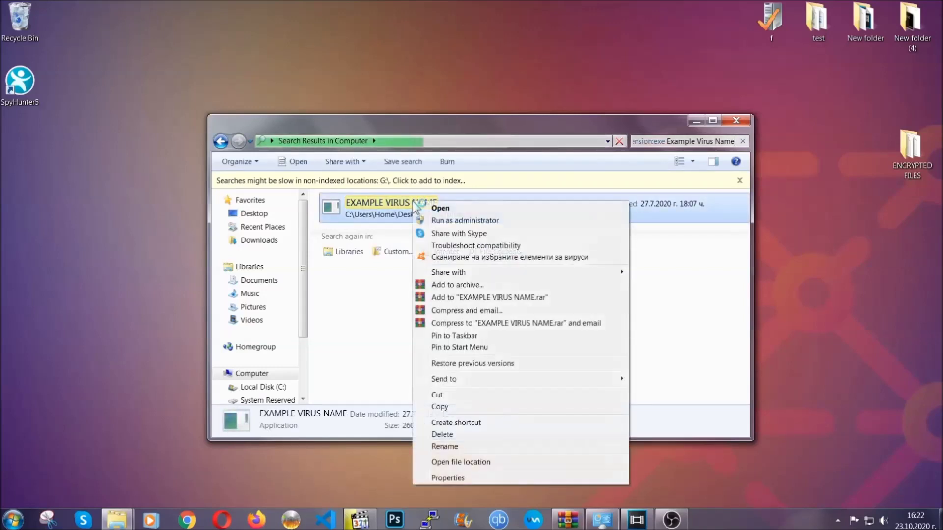
click(455, 434)
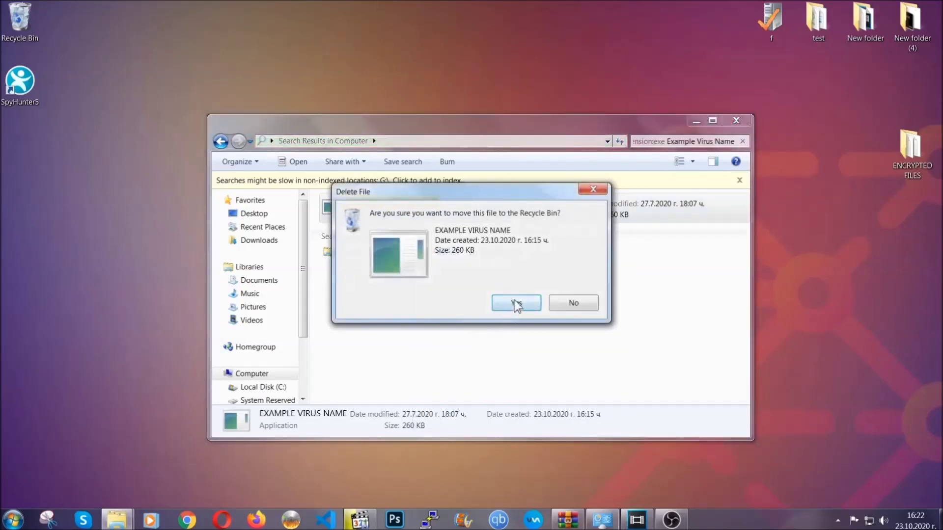
click(515, 305)
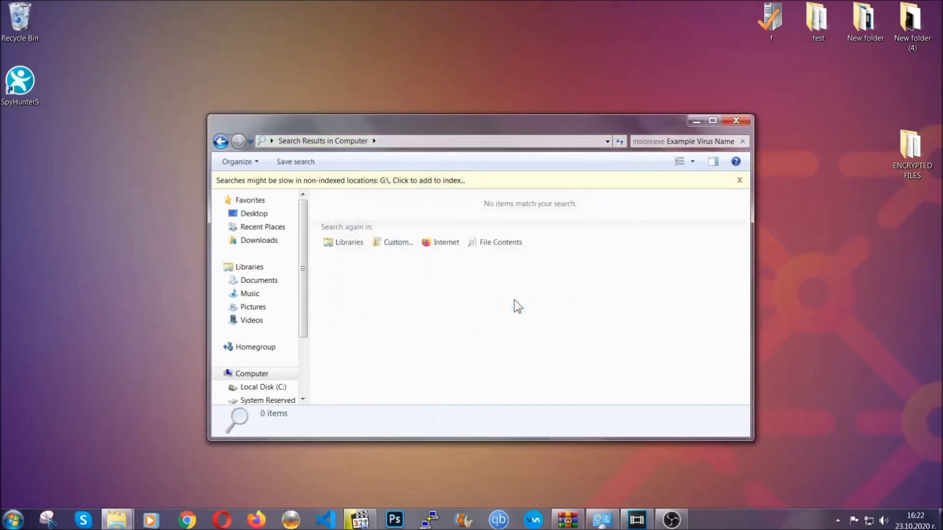
click(737, 120)
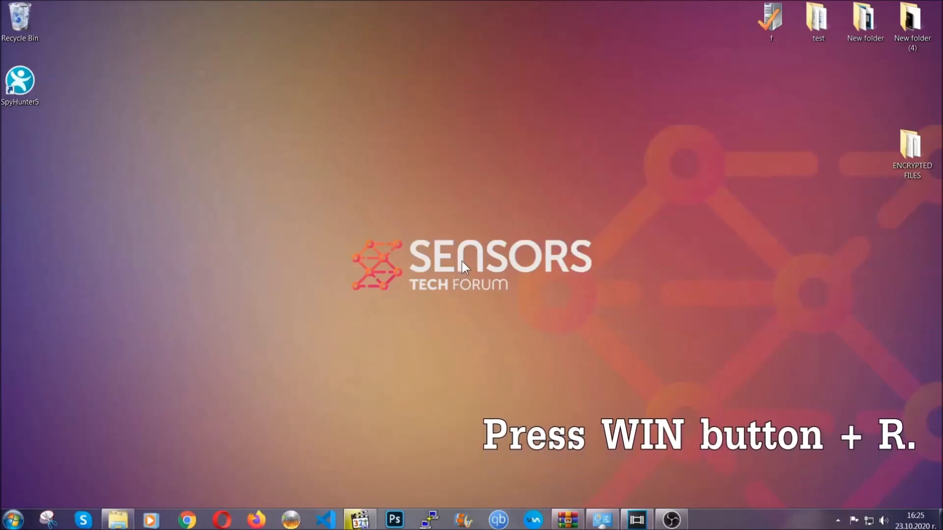
Launch Registry Editor by running REGEDIT from the Win+R prompt.
key(super+r)
click(88, 446)
key(BackSpace)
key(BackSpace)
key(BackSpace)
text(RREGEDIT)
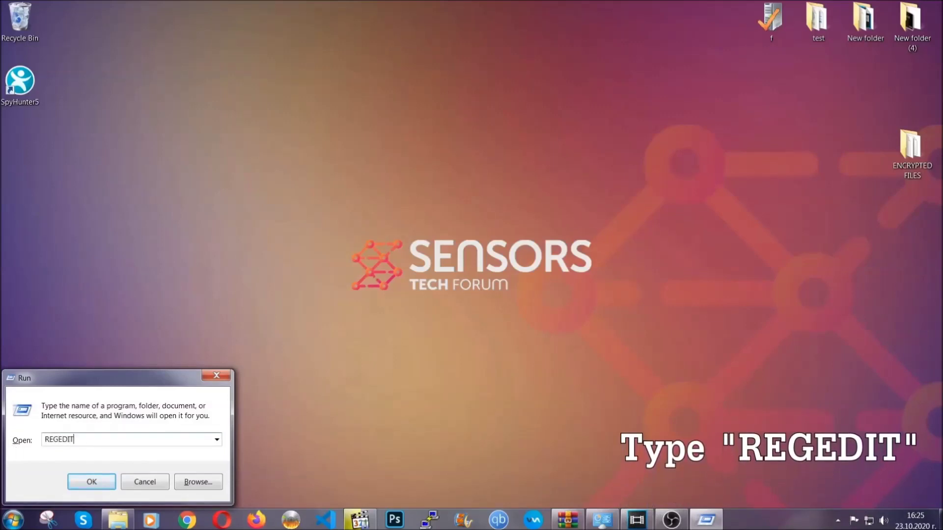
click(82, 480)
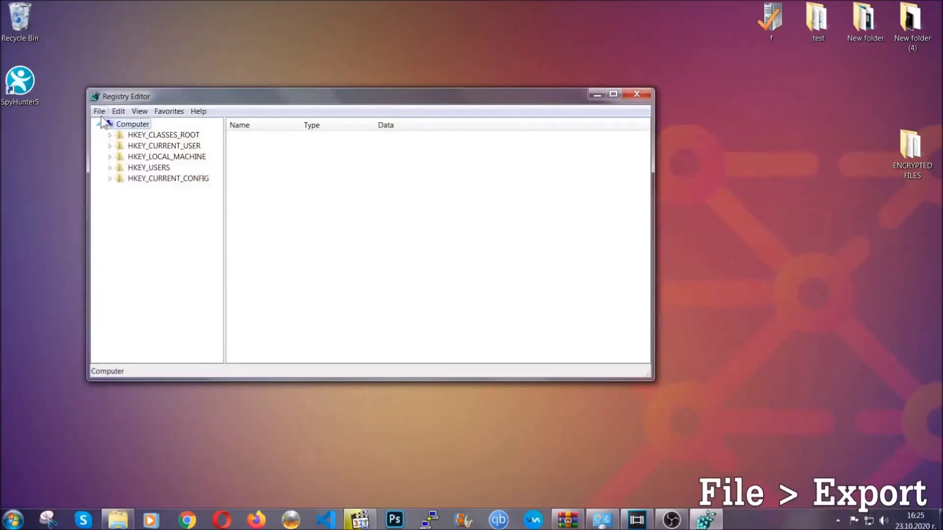
Export the full registry as BACKUP.reg to the desktop.
click(99, 113)
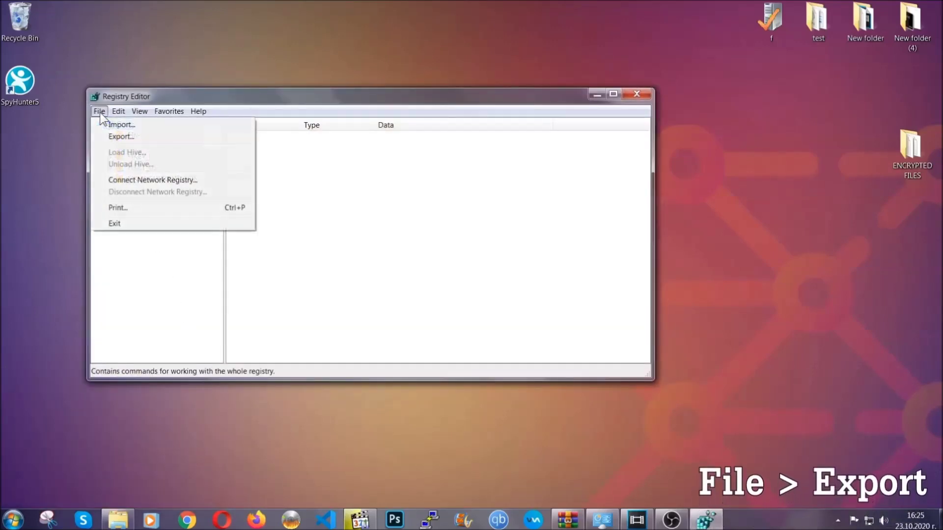
click(122, 136)
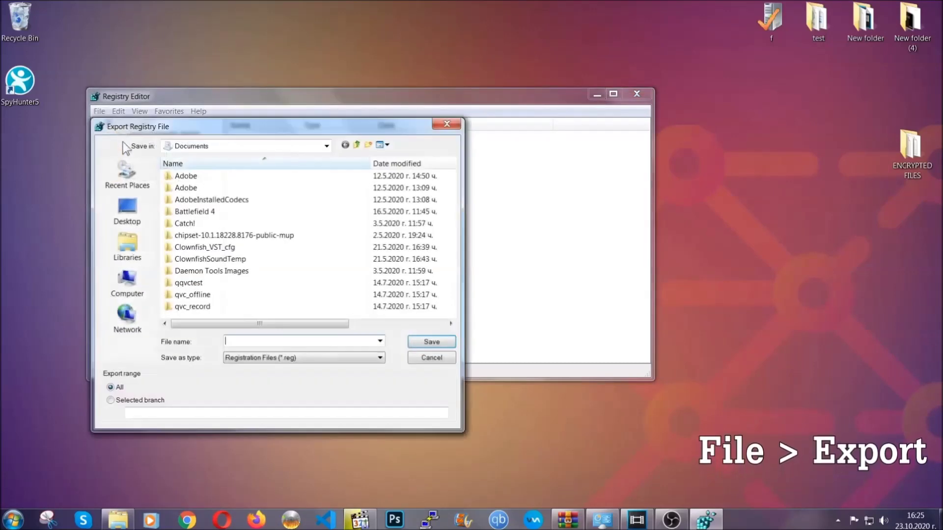
click(122, 206)
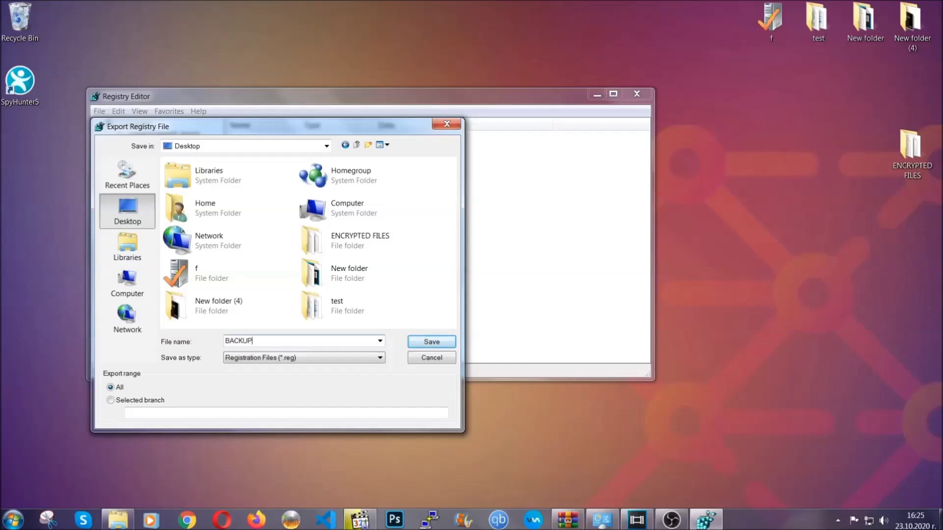
click(424, 341)
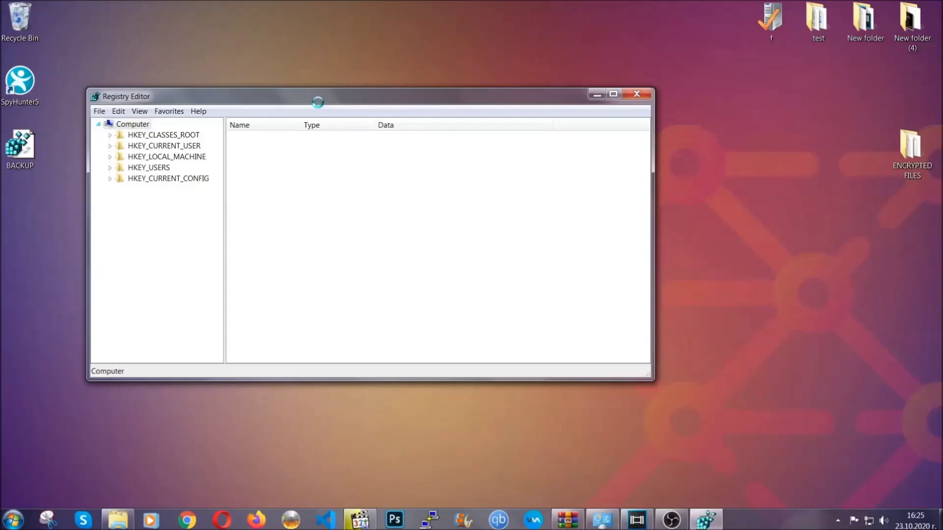
drag(318, 103, 411, 133)
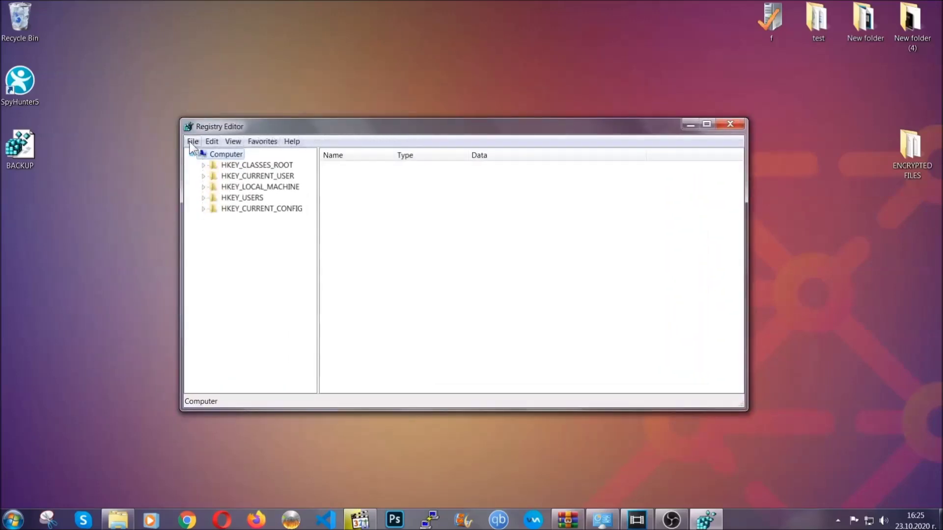
Dismiss the File menu and open the Find dialog with Ctrl+F.
click(192, 141)
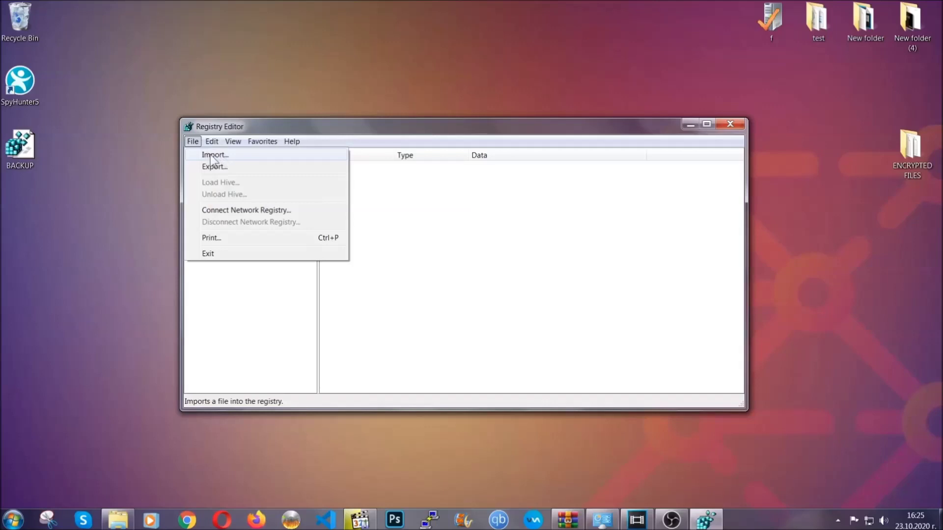
click(194, 142)
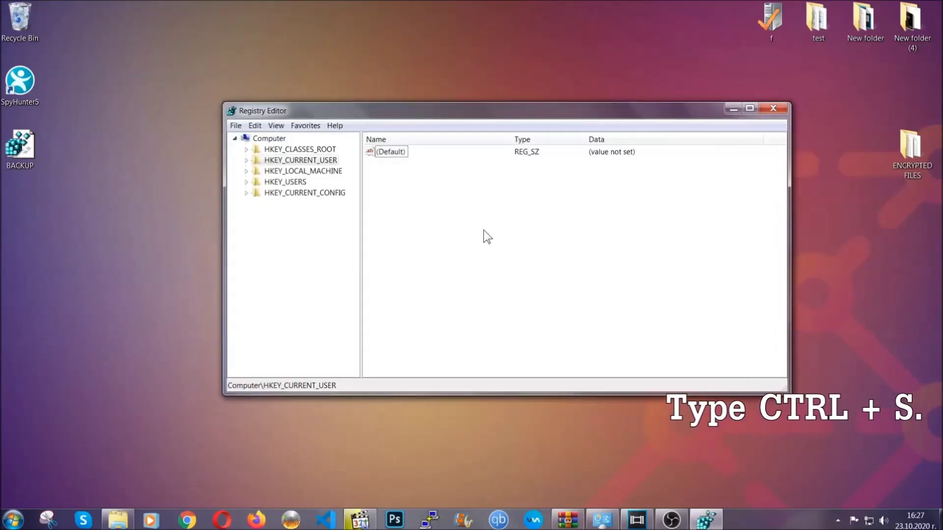
key(ctrl+f)
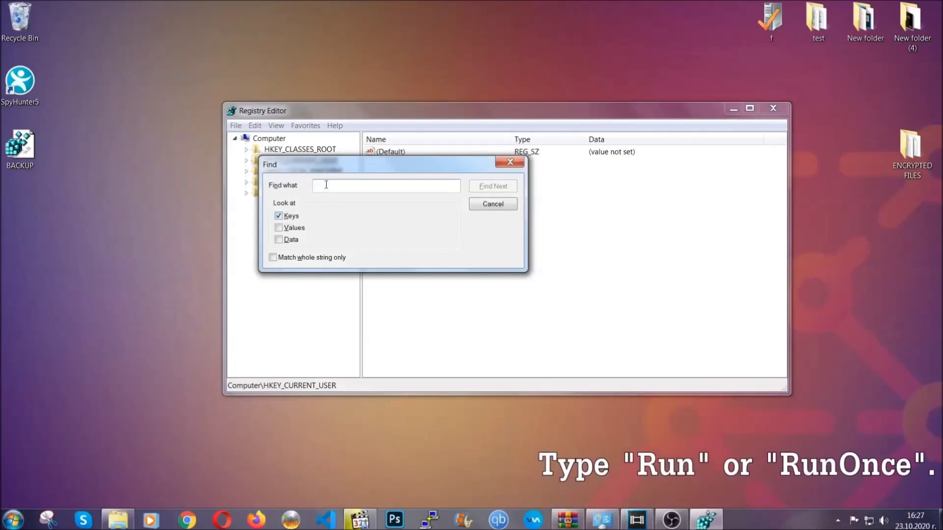
text(RunO)
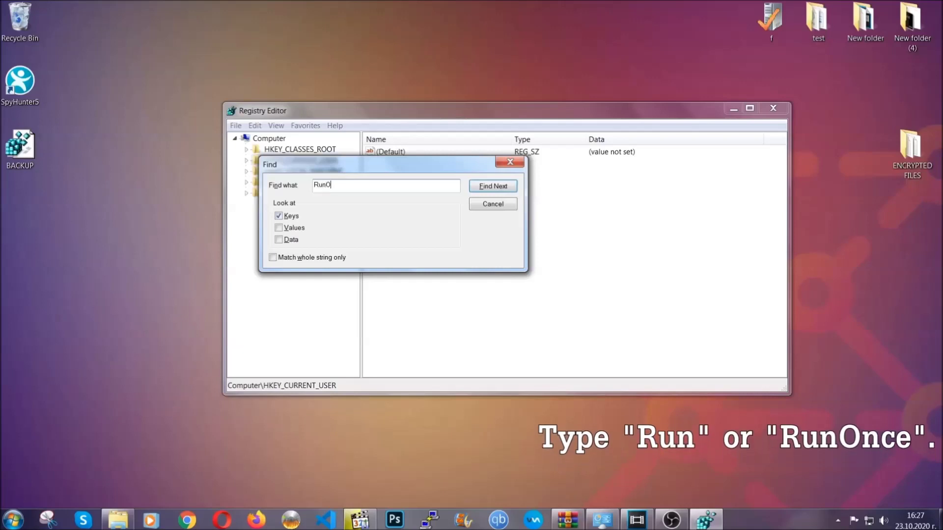
text(nce)
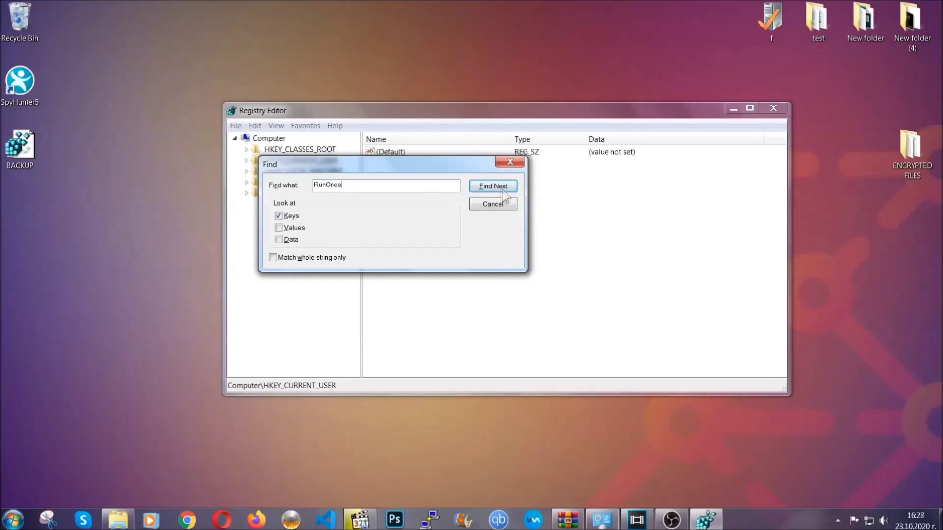
Find the RunOnce key, then open HKEY_CURRENT_USER's CurrentVersion Run key listing THE VIRUS.
click(504, 189)
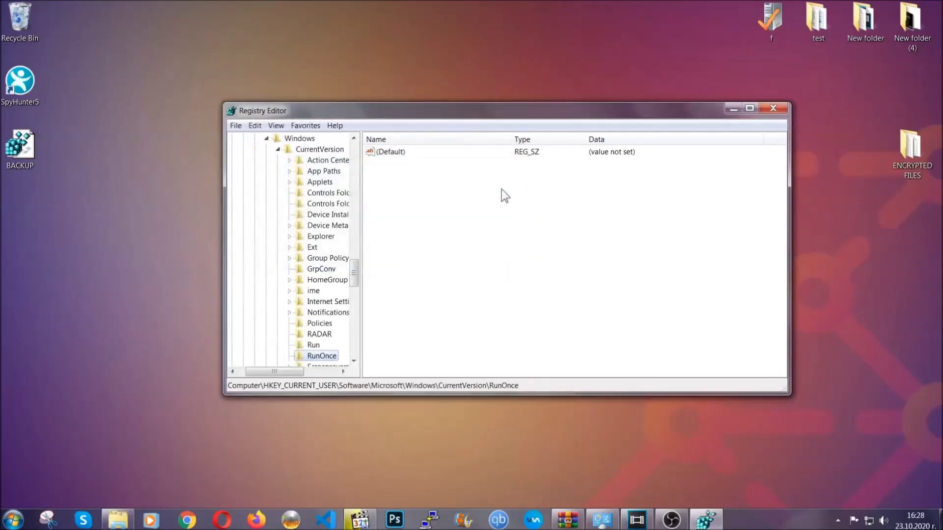
scroll(358, 281, down, 2)
scroll(355, 282, down, 1)
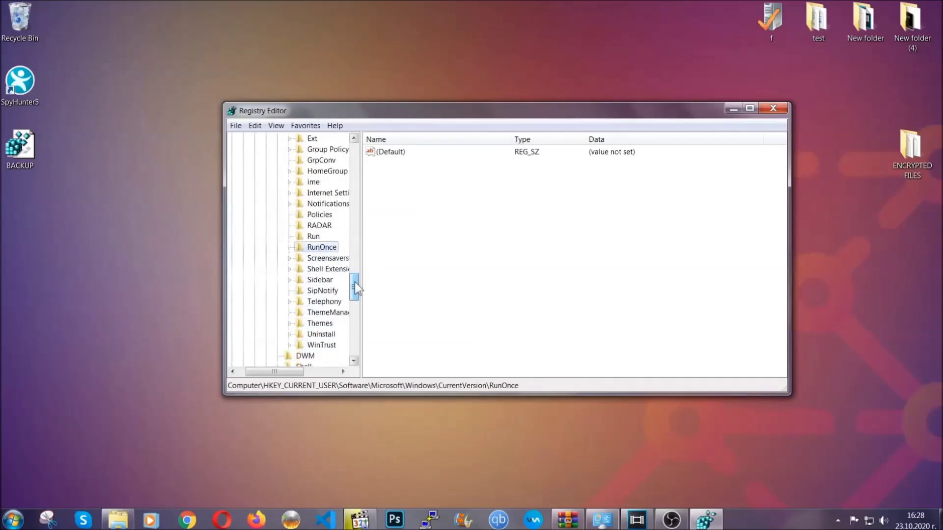
click(313, 236)
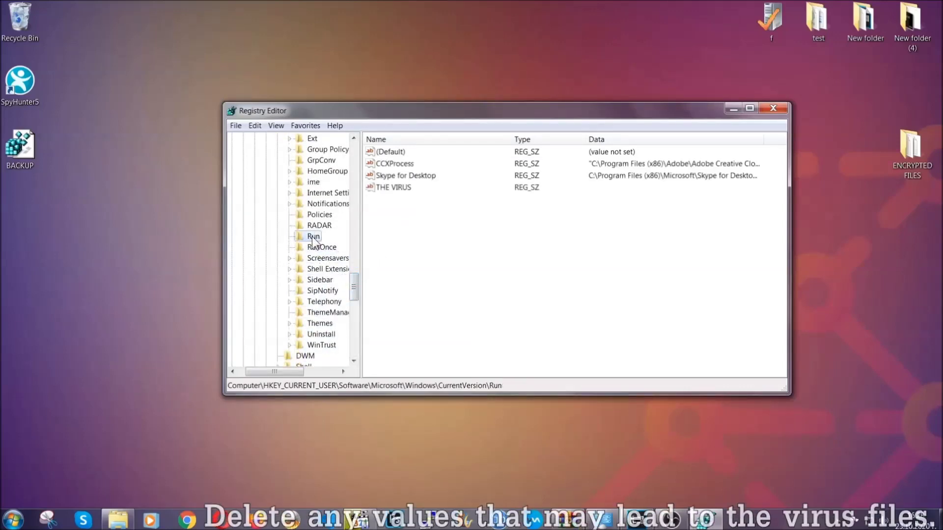
Delete the 'THE VIRUS' value from the Run key in Registry Editor, confirming permanent deletion.
click(386, 189)
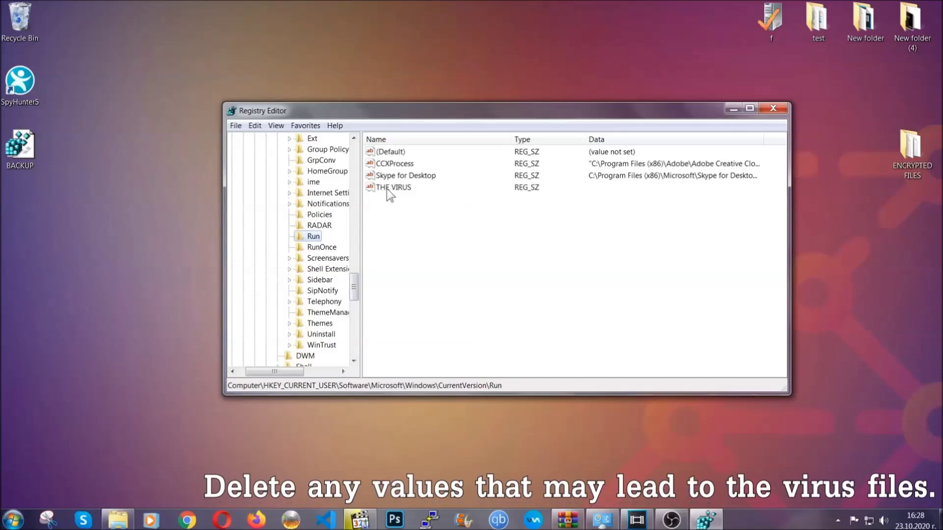
right_click(387, 188)
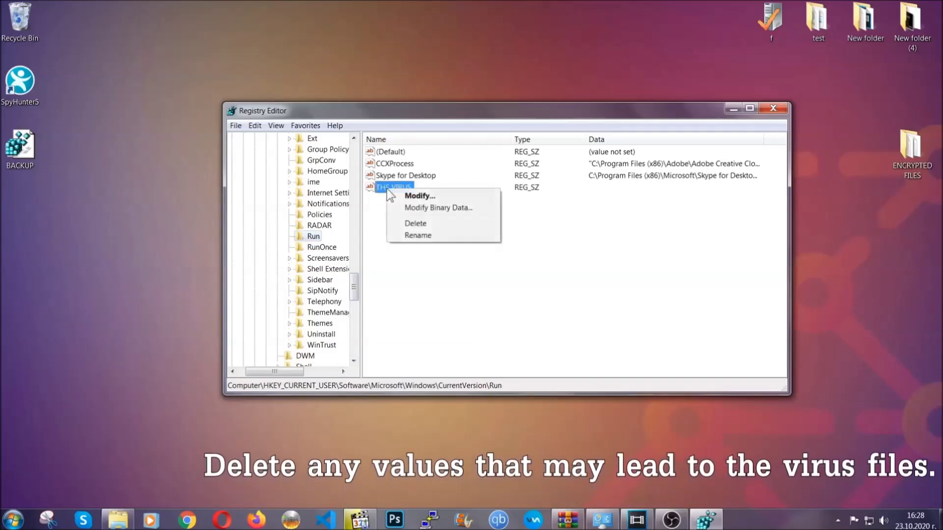
click(408, 224)
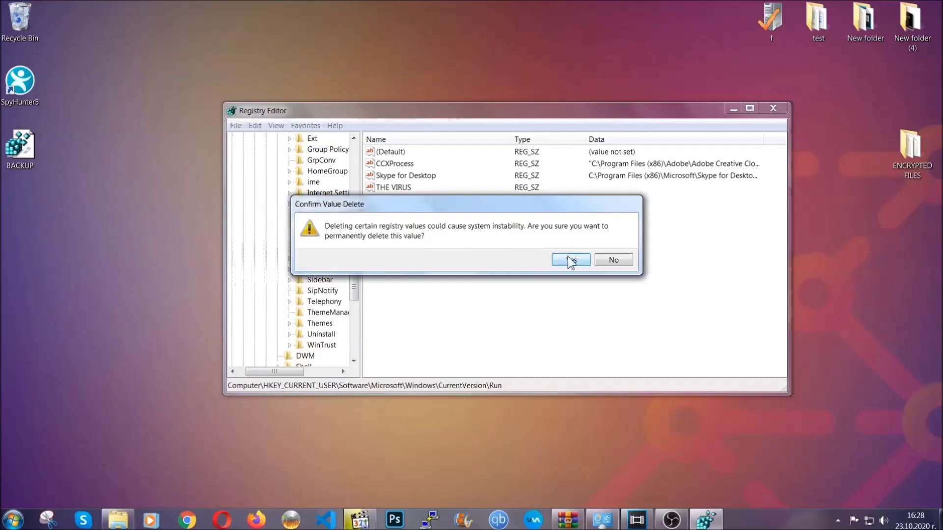
click(570, 261)
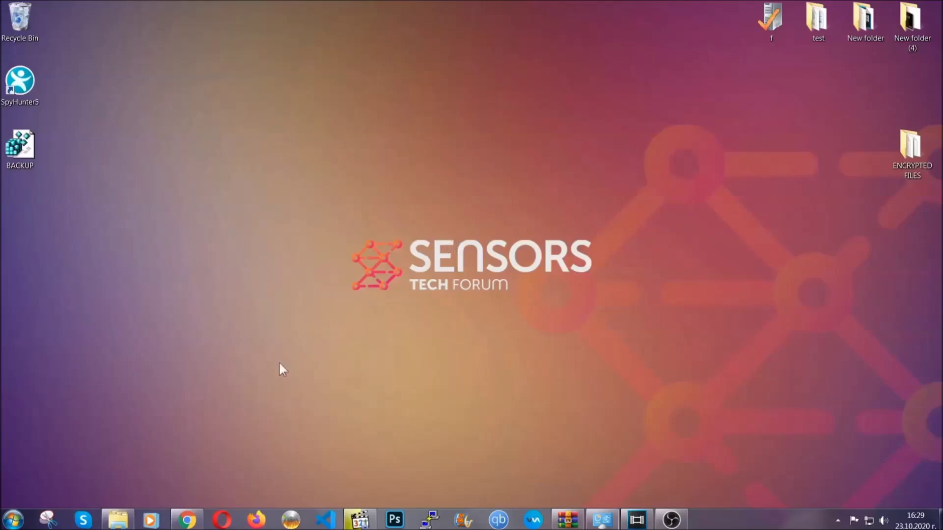
Bring up the SensorsTechForum file recovery article in Chrome from the taskbar.
click(188, 521)
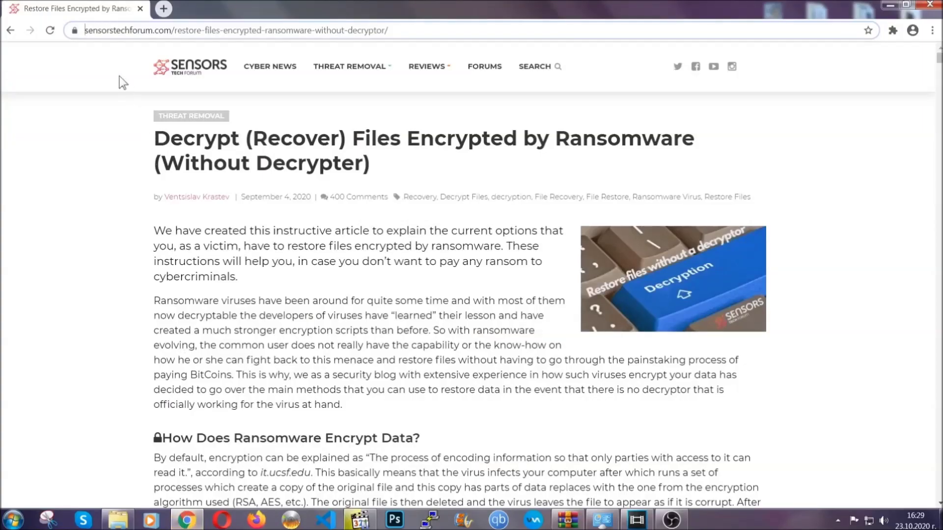
Highlight the article's web address and expand Method 2, Restore Data via Windows Backup.
drag(85, 30, 425, 35)
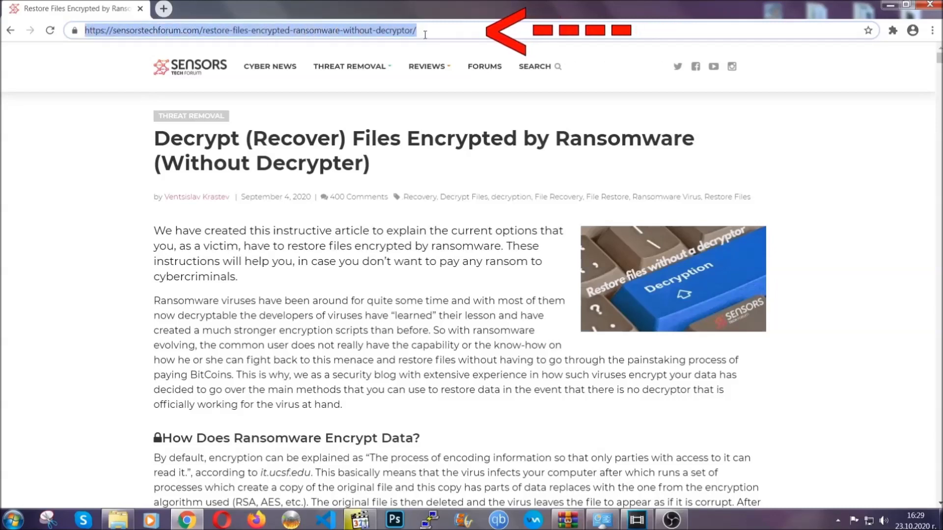
mouse_move(427, 67)
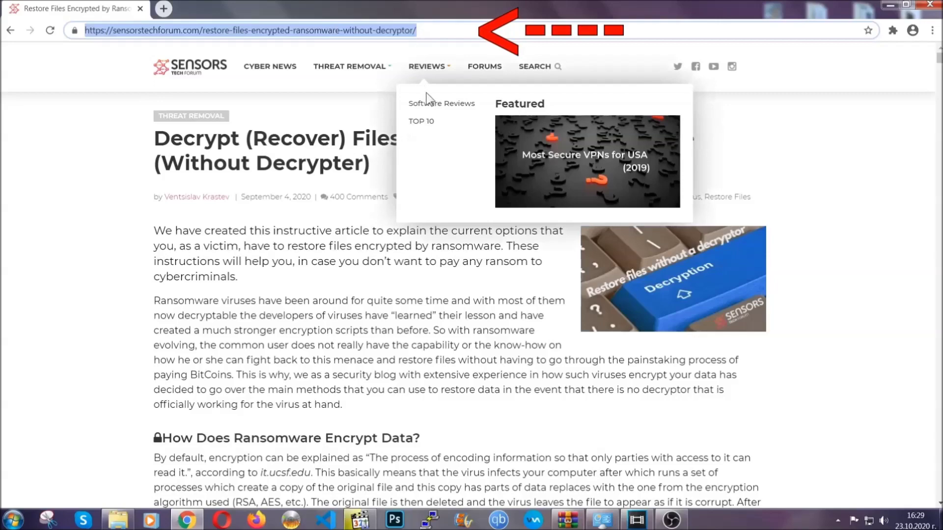
scroll(485, 267, down, 3)
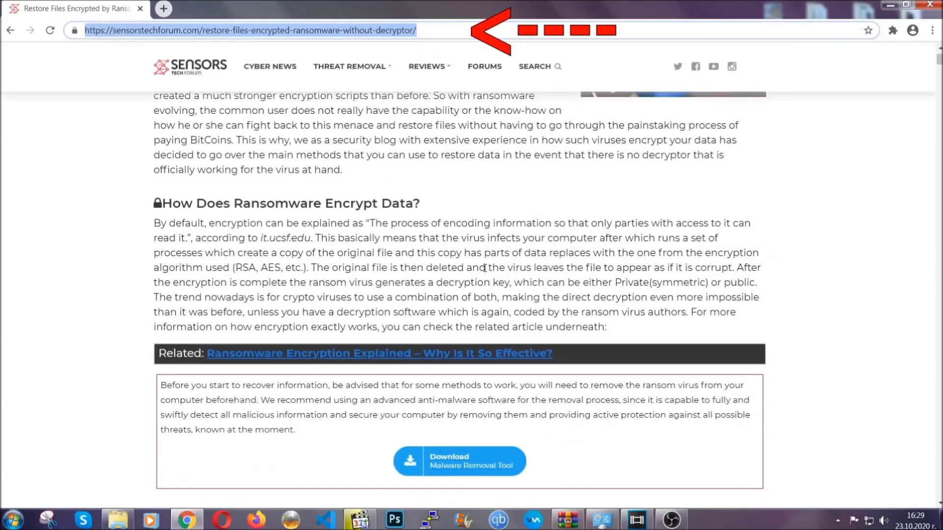
scroll(485, 267, down, 2)
scroll(484, 268, down, 1)
scroll(484, 269, down, 2)
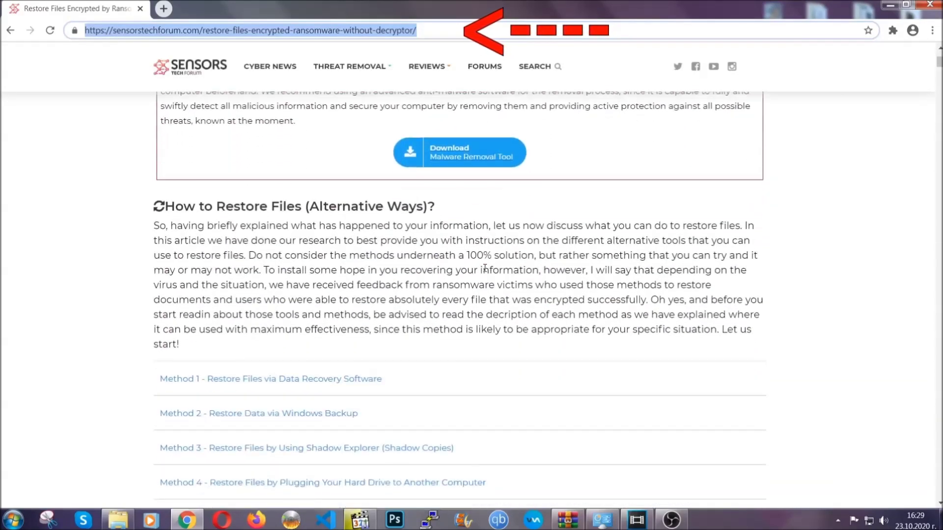
scroll(485, 269, down, 1)
scroll(484, 269, down, 2)
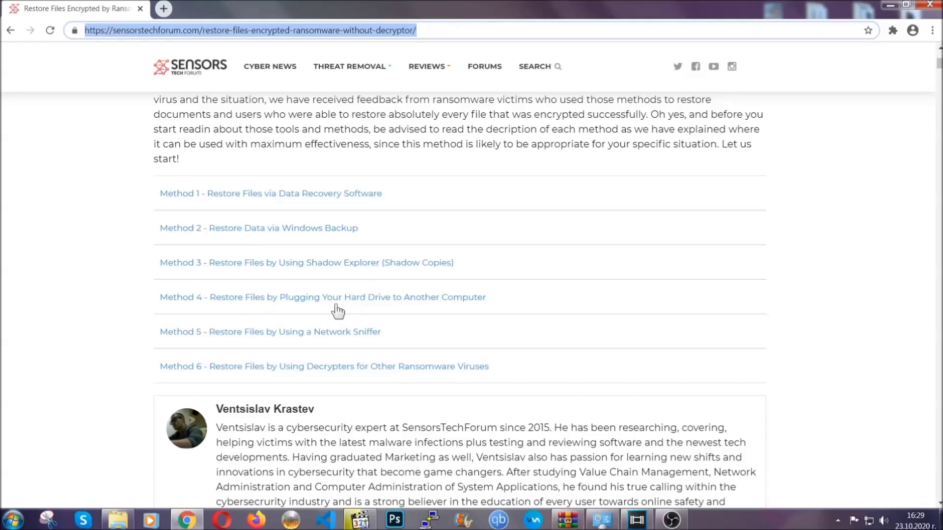
click(293, 227)
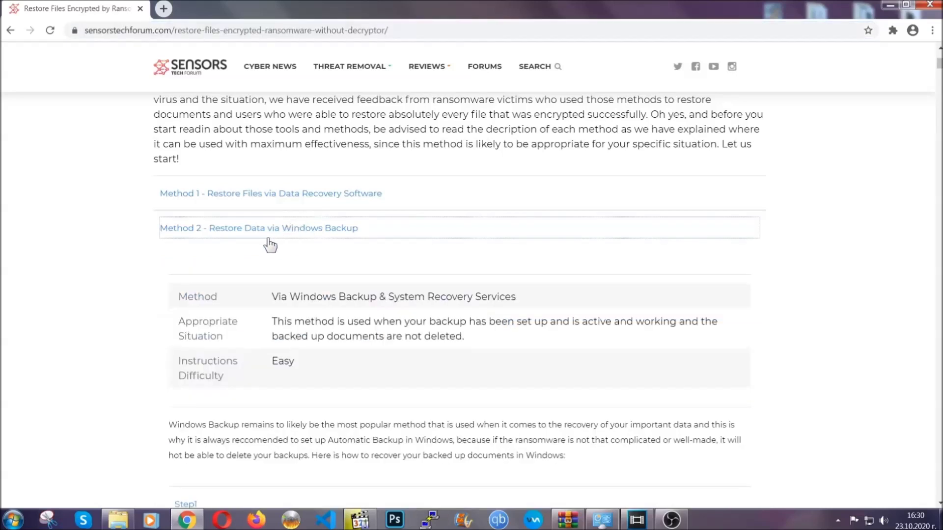
Highlight the Method 2 summary, then expand Step1, Step2 and Step3 of the Windows Backup method.
drag(273, 293, 332, 367)
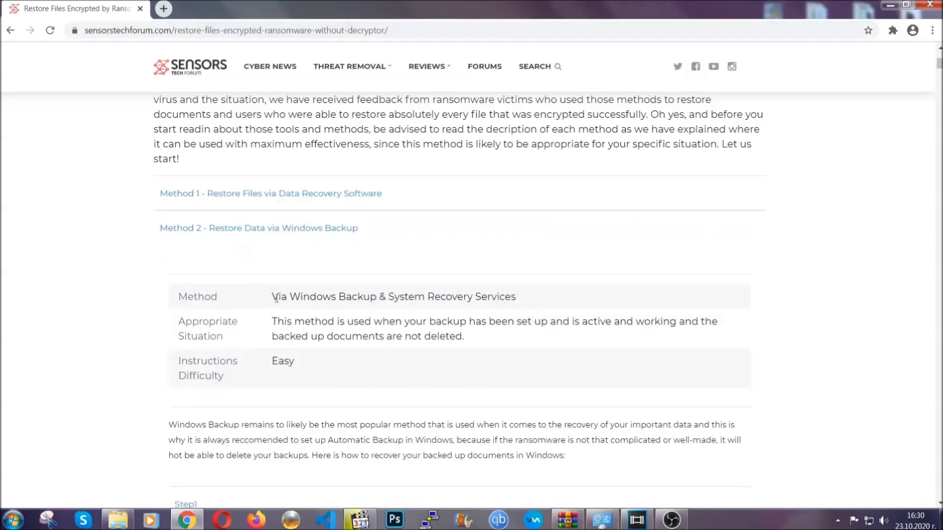
click(335, 368)
scroll(336, 366, down, 3)
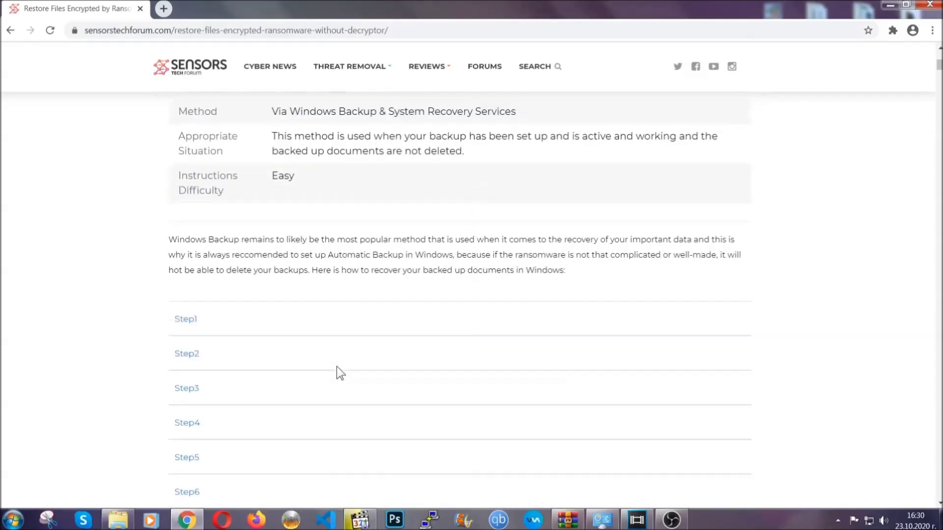
scroll(337, 366, down, 1)
click(193, 258)
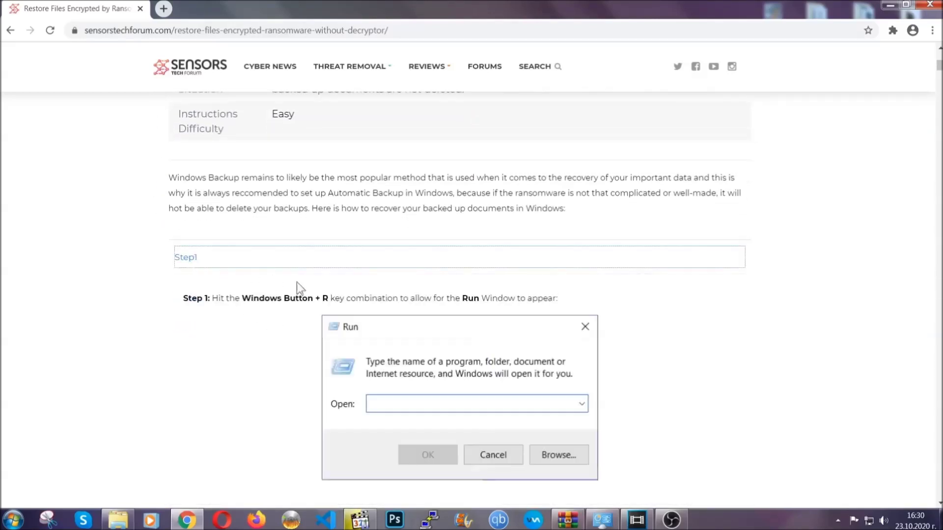
scroll(442, 305, down, 3)
scroll(441, 306, down, 1)
click(221, 310)
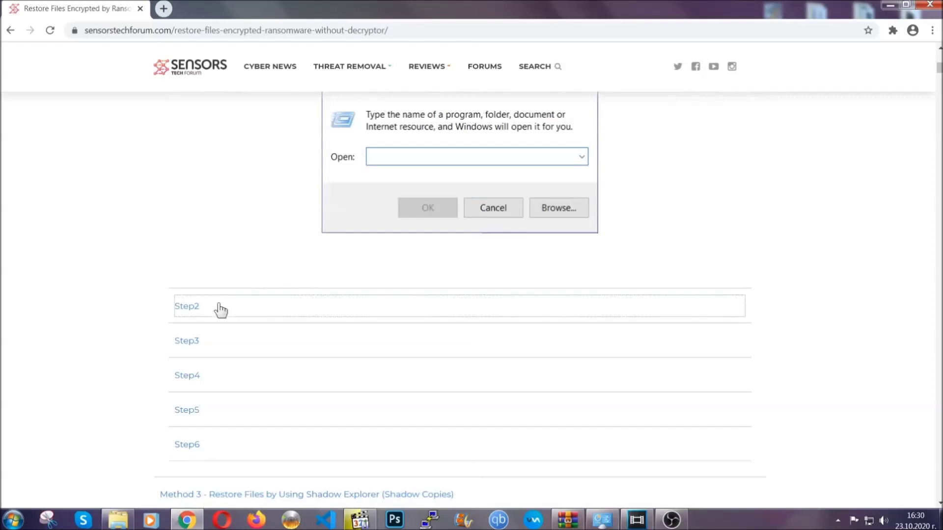
scroll(406, 313, down, 3)
scroll(413, 321, down, 1)
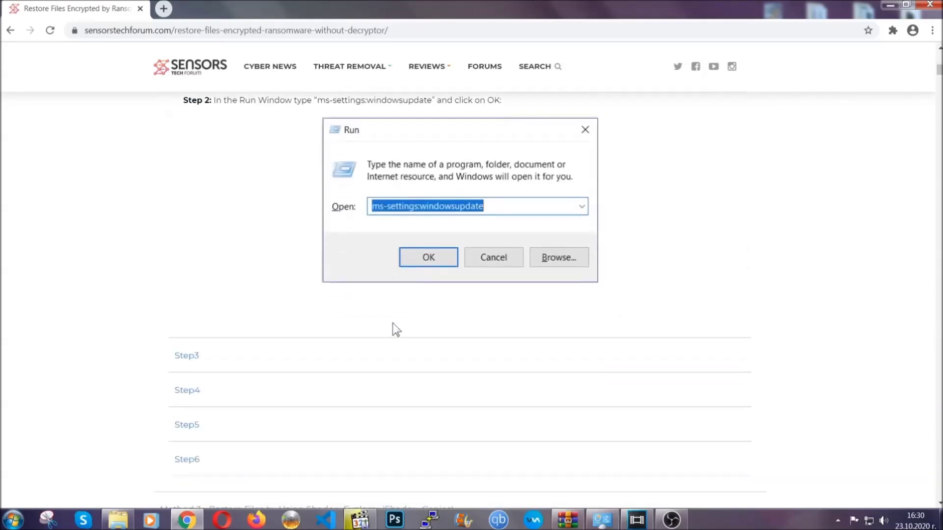
click(278, 356)
scroll(417, 336, down, 1)
scroll(416, 333, down, 2)
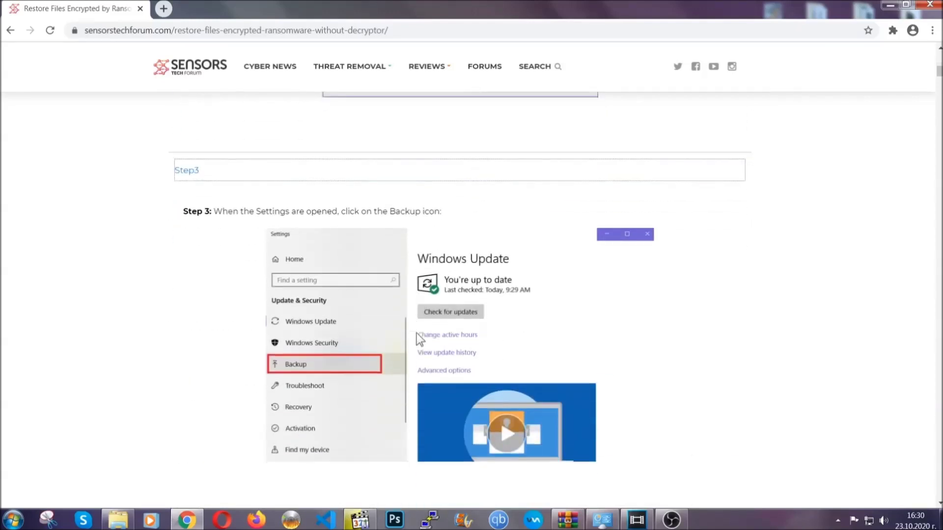
scroll(416, 336, down, 2)
scroll(415, 337, down, 1)
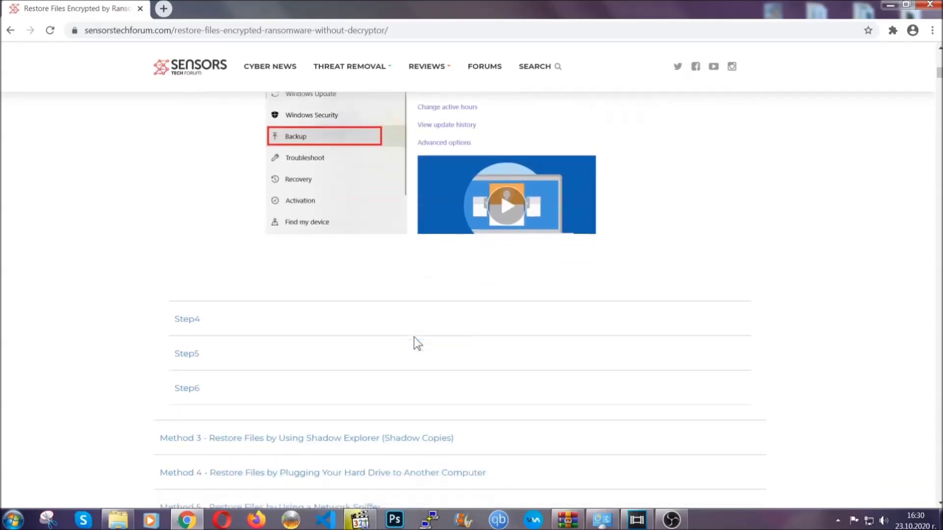
scroll(414, 343, down, 1)
scroll(413, 343, down, 2)
scroll(414, 342, down, 2)
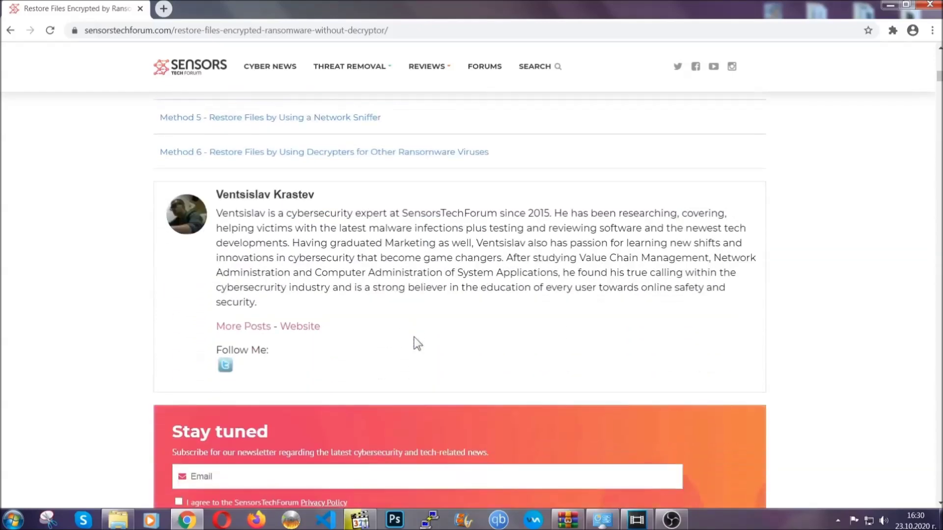
scroll(414, 342, up, 3)
scroll(414, 342, up, 5)
scroll(411, 348, up, 5)
scroll(412, 351, up, 5)
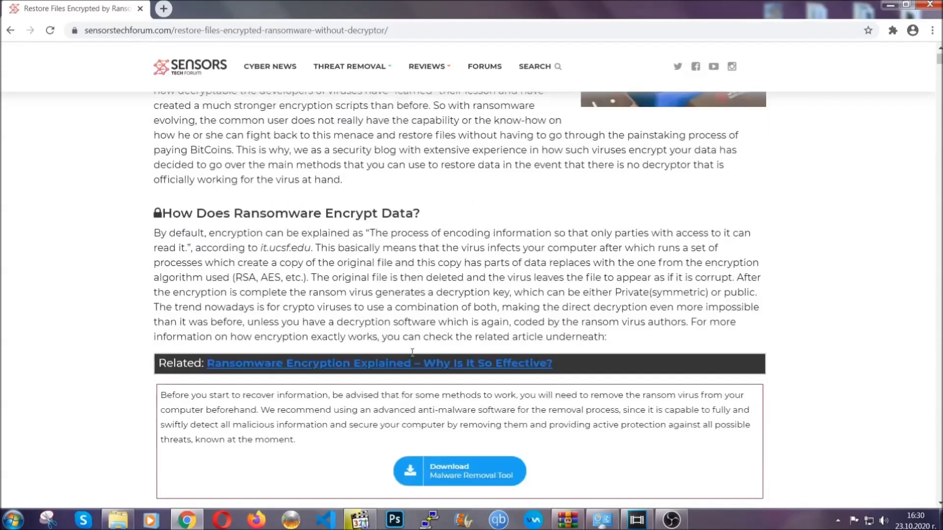
scroll(412, 353, up, 3)
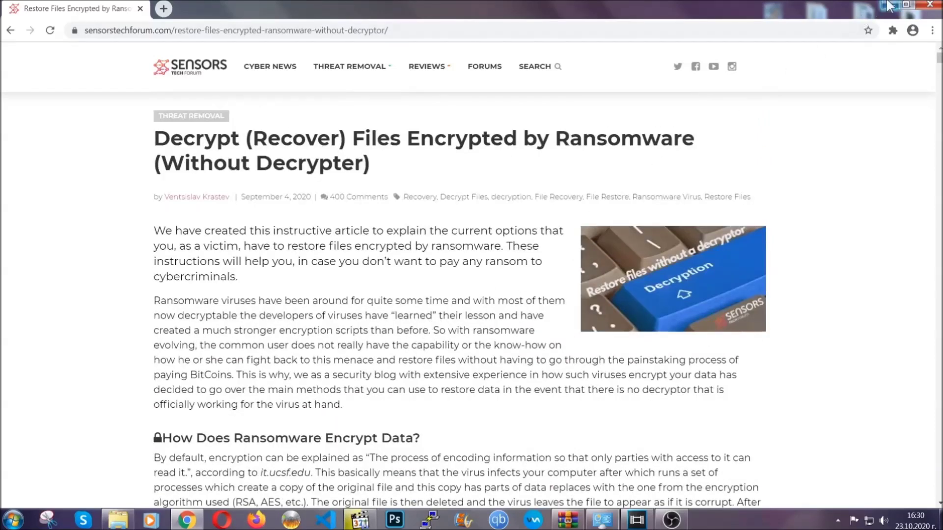
Minimize the browser so the desktop shows.
click(888, 6)
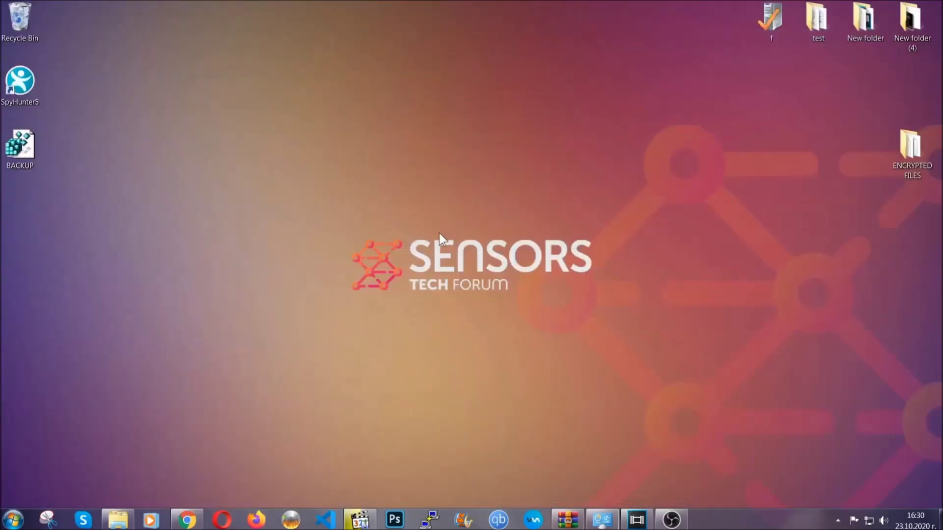